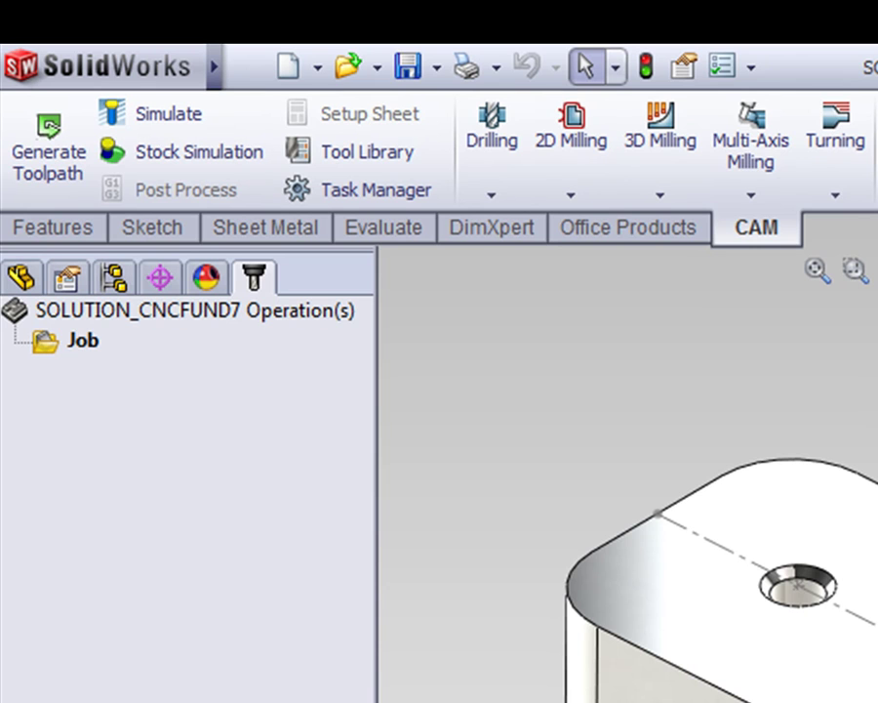
Add a Drill1 operation using the #2 Ø1/4" 90° spot drill from the tool library.
left_click(501, 158)
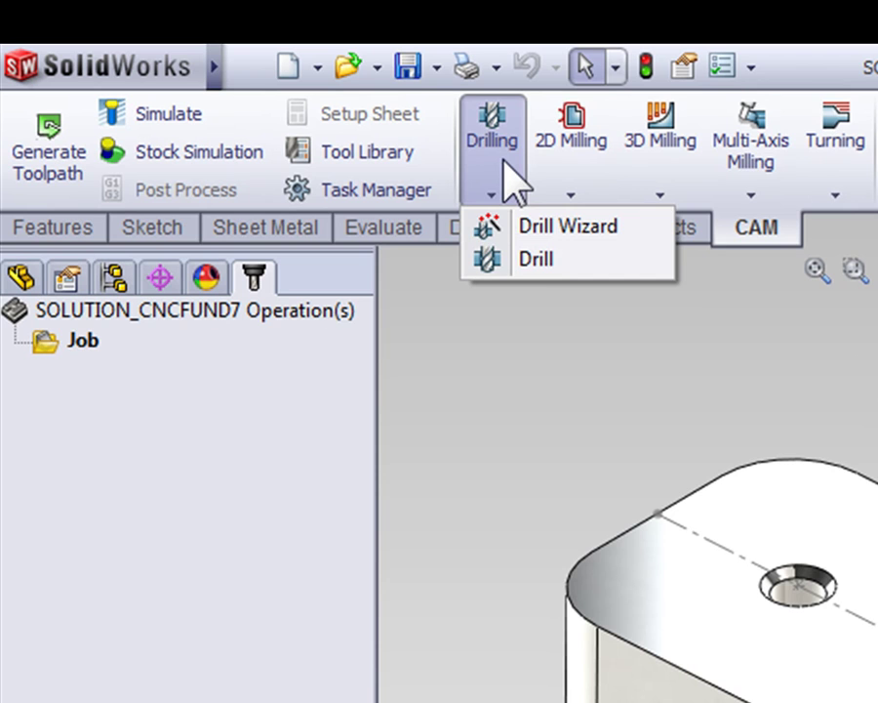
left_click(531, 262)
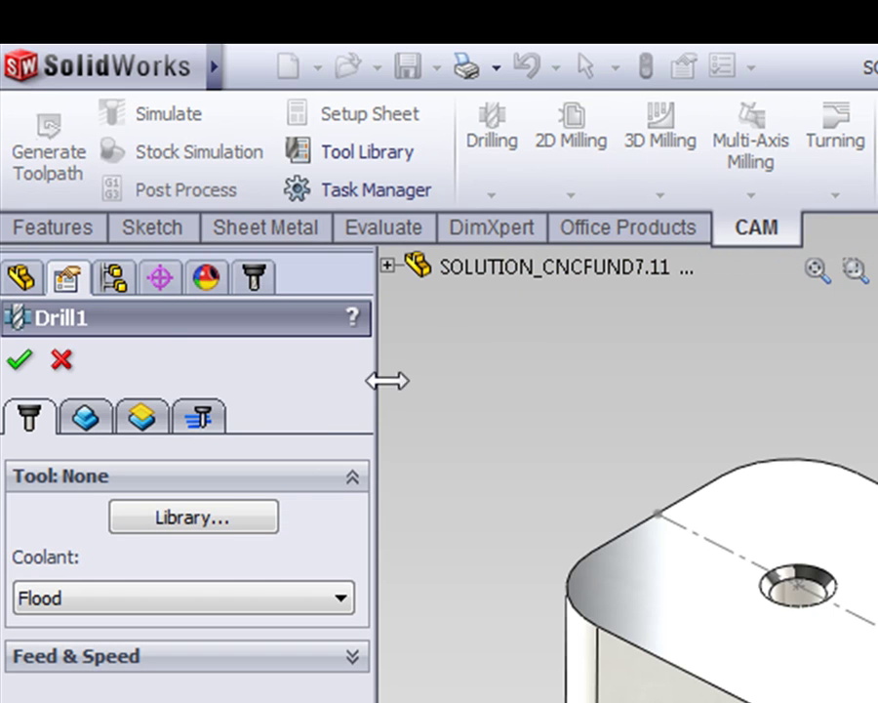
left_click(180, 517)
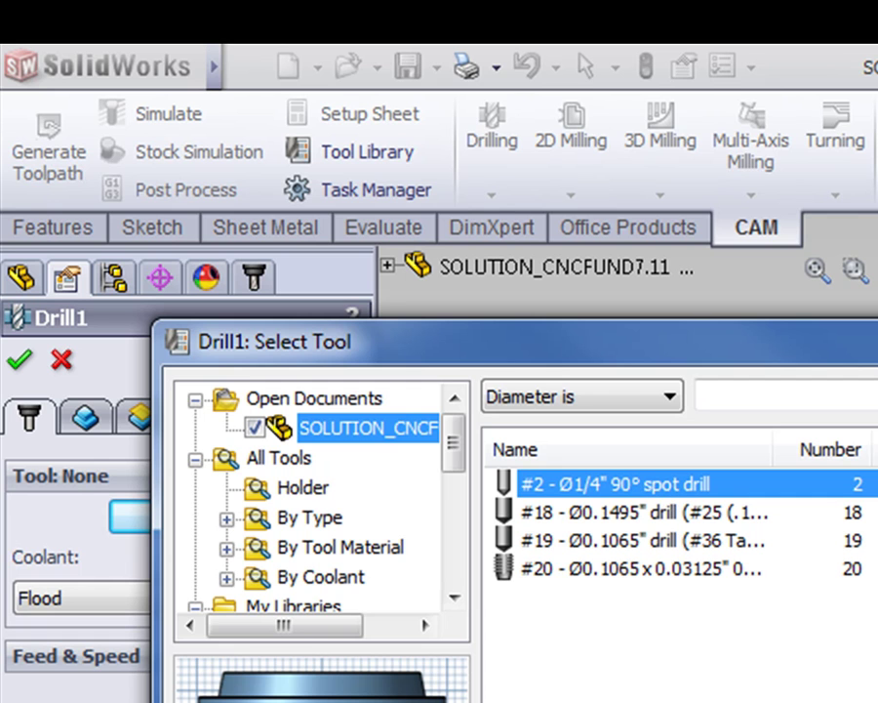
key("Return")
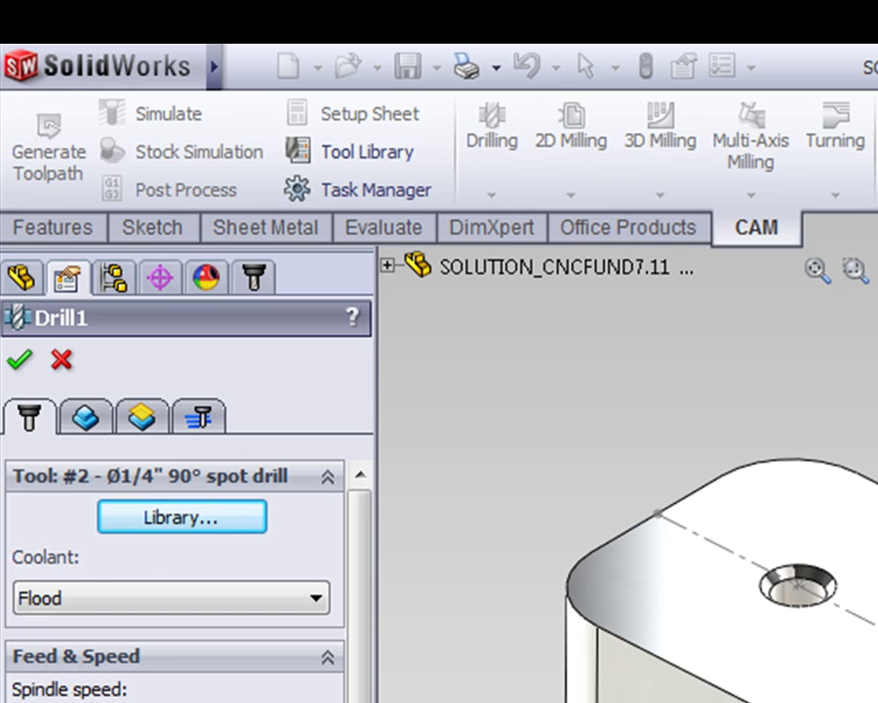
Assign the three countersunk hole faces, Face<1> to Face<3>, to Drill1 and inspect the toolpath.
left_click(84, 418)
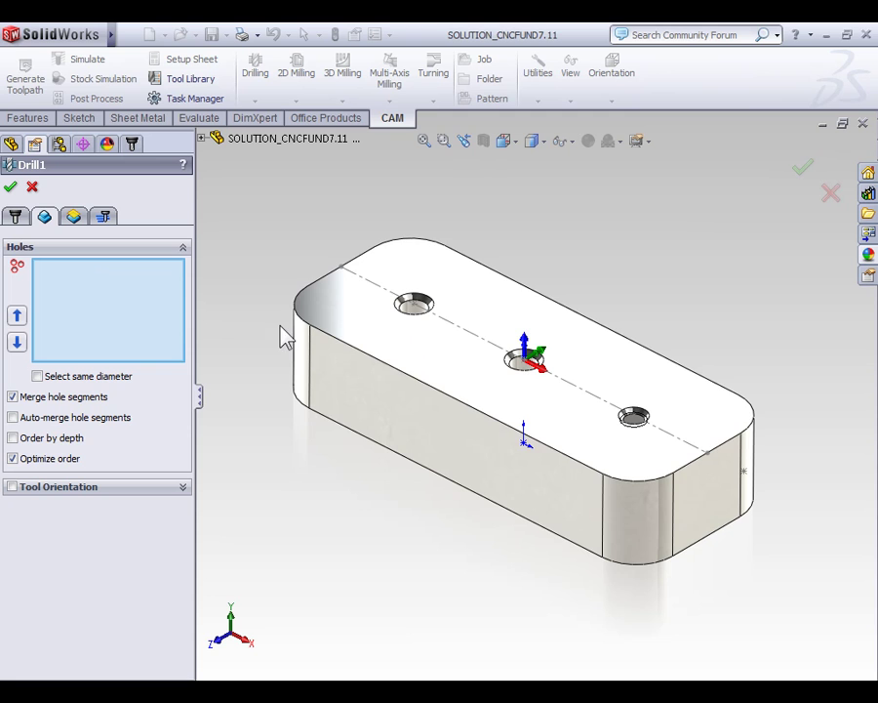
scroll(437, 315, "up", 3)
scroll(430, 308, "up", 3)
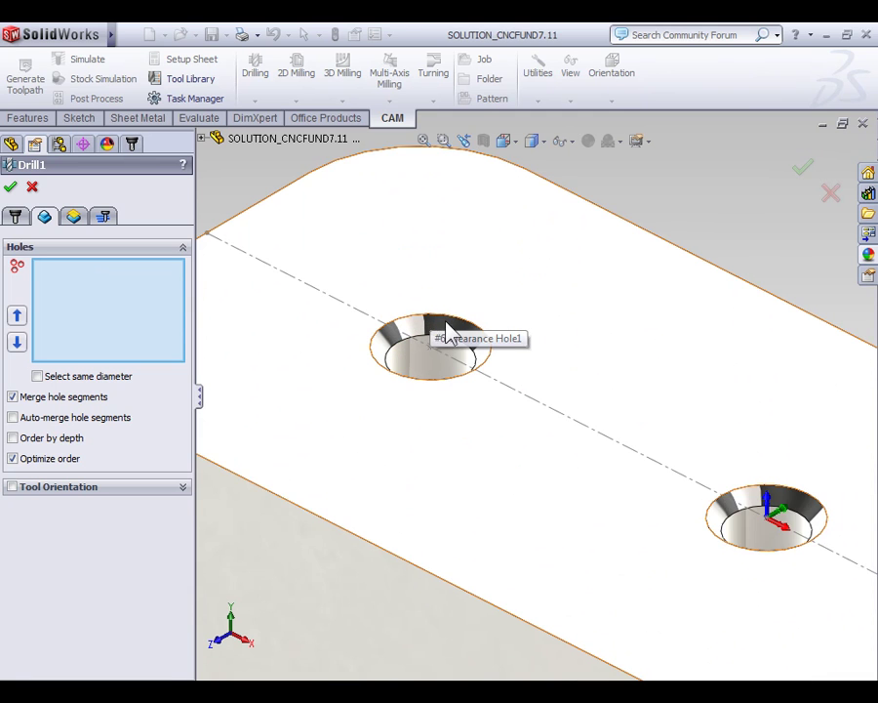
left_click(455, 343)
scroll(578, 383, "down", 5)
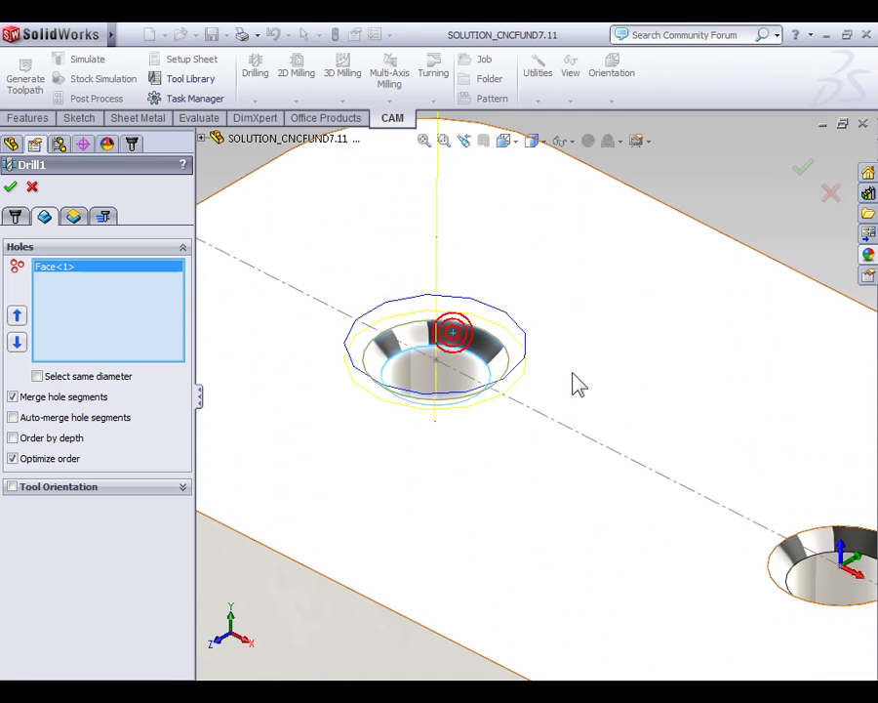
left_click(751, 495)
scroll(753, 498, "down", 2)
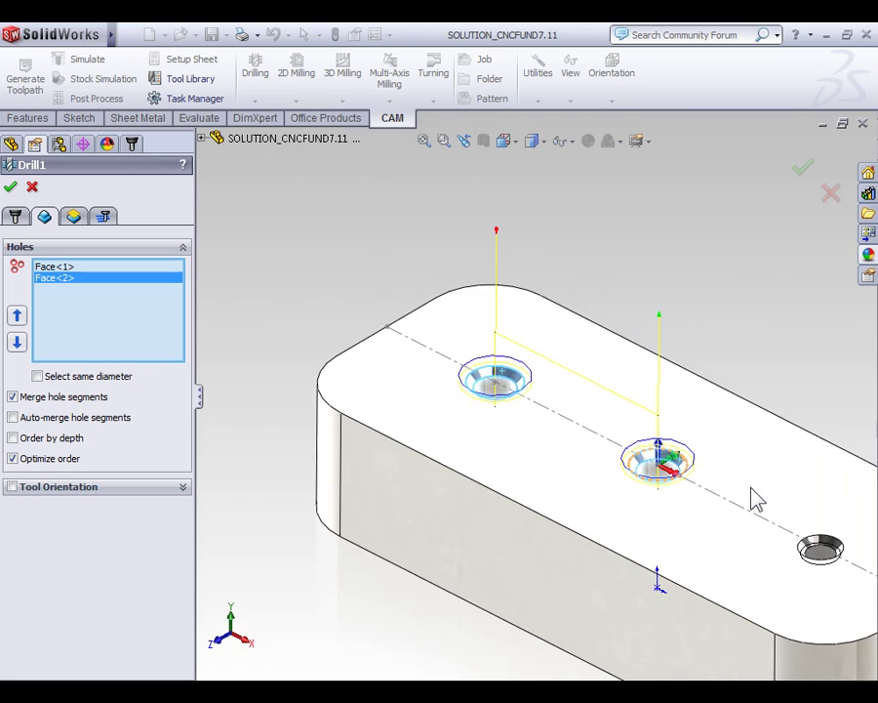
scroll(800, 522, "up", 5)
left_click(822, 564)
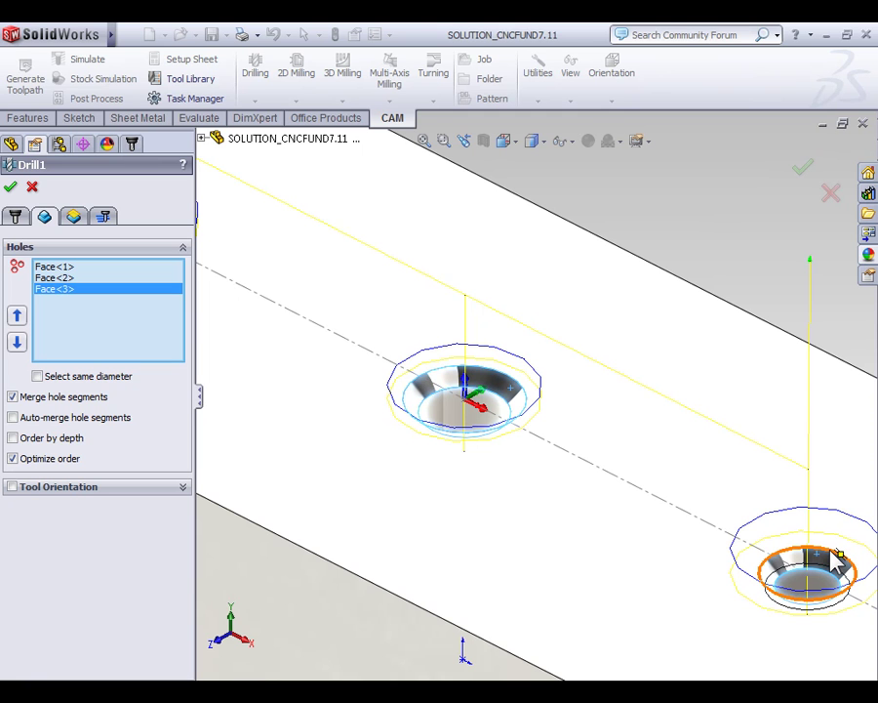
middle_click_drag(835, 561, 522, 449)
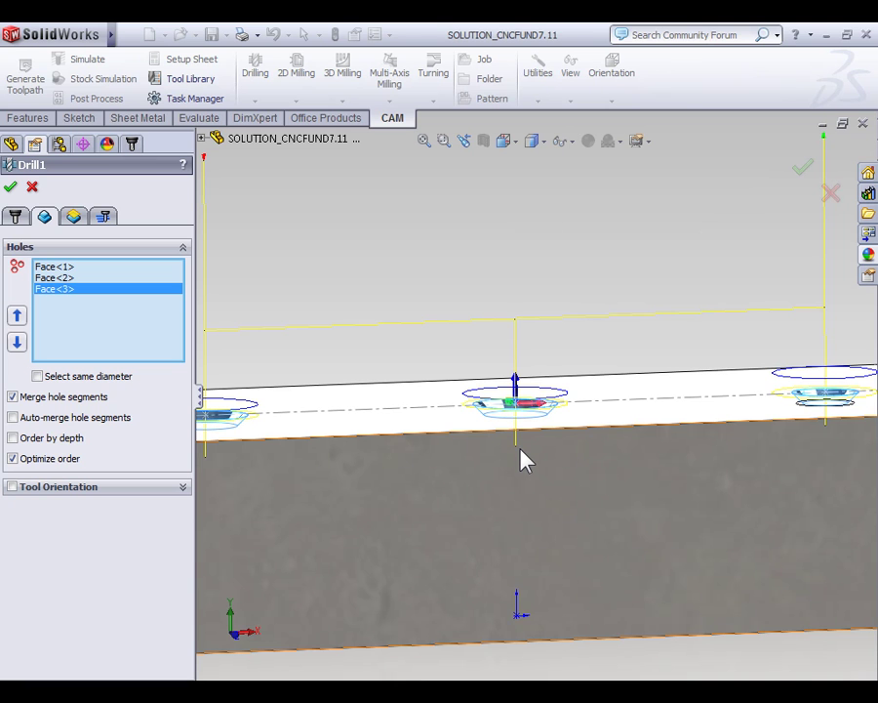
middle_click_drag(523, 458, 537, 415)
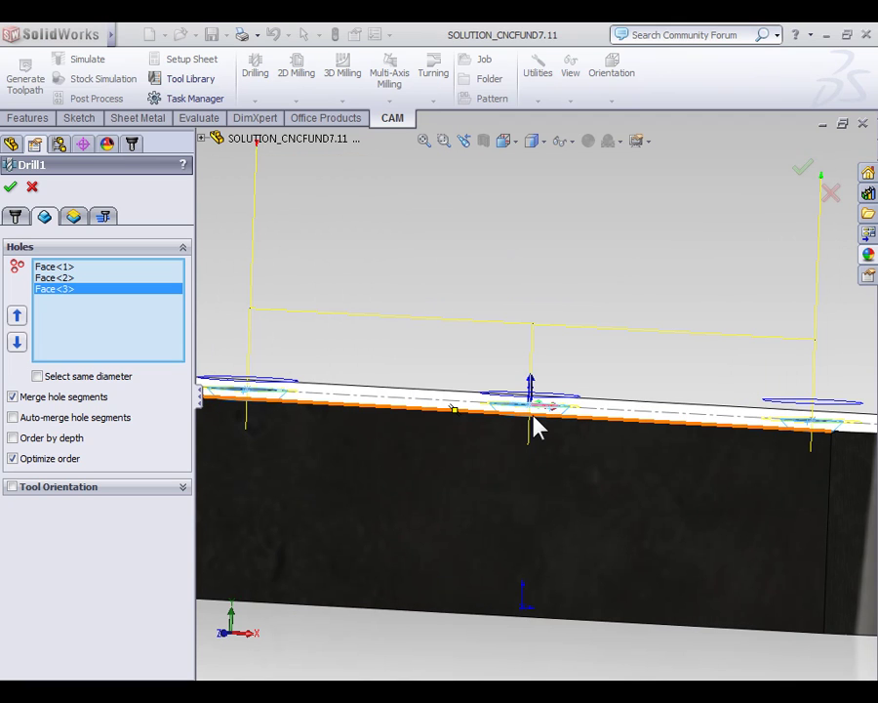
Accept Drill1, then add Drill3 using the #18 Ø0.1495" drill from the library.
left_click(802, 171)
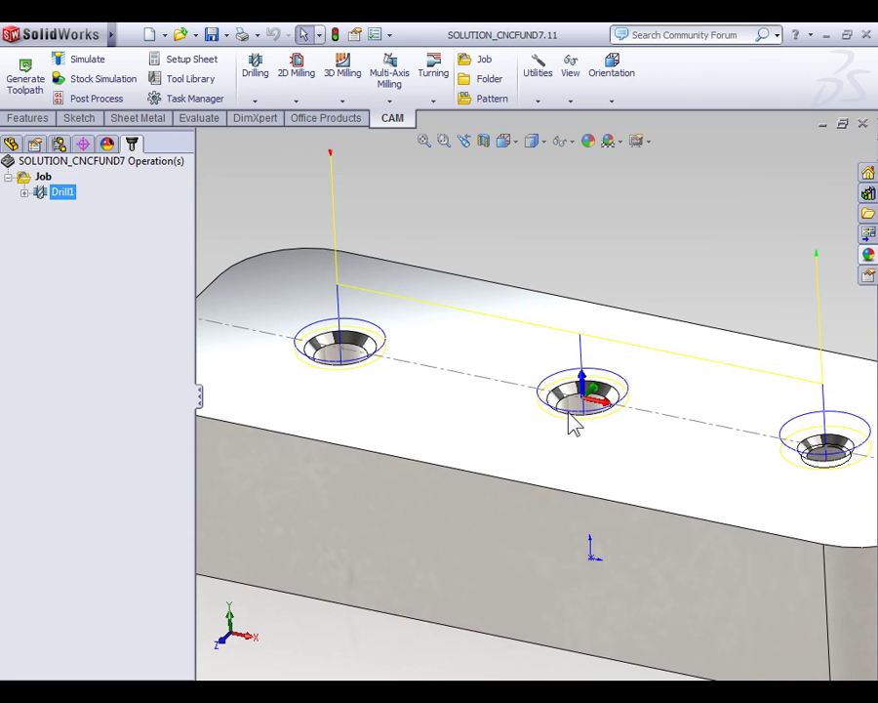
middle_click_drag(573, 422, 520, 253)
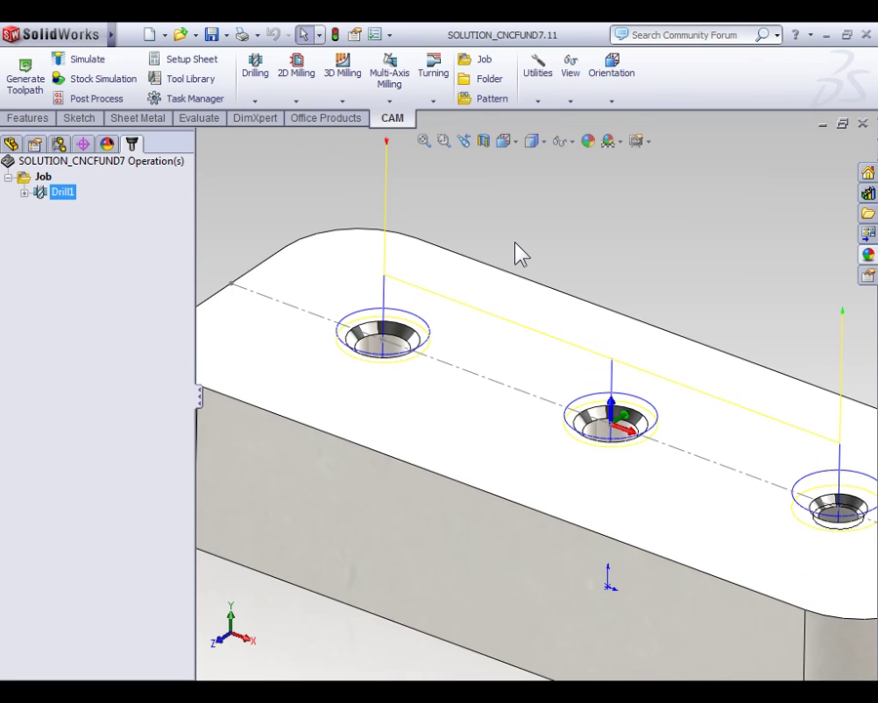
left_click(255, 80)
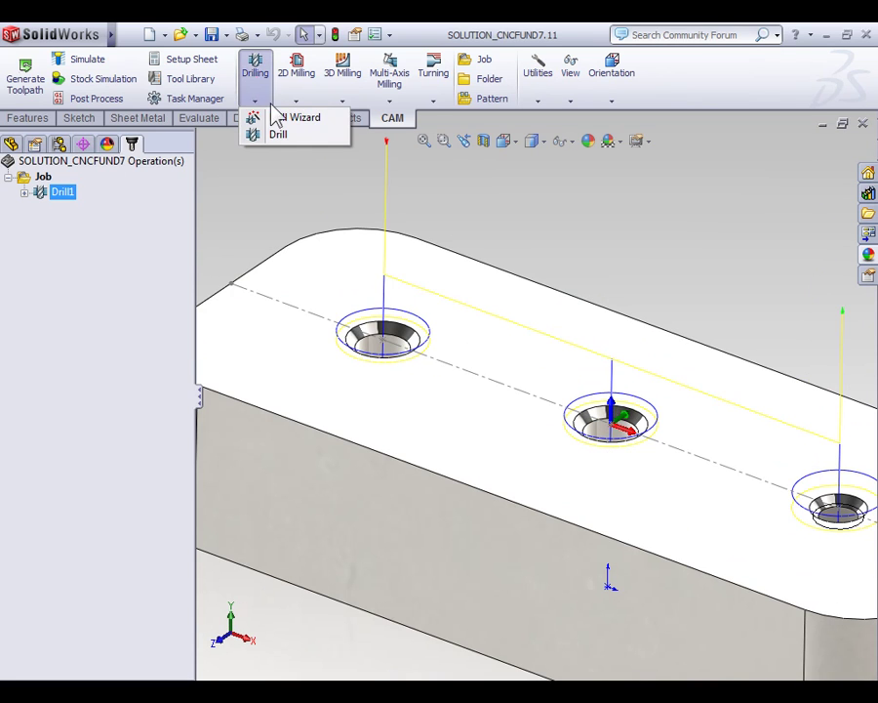
left_click(278, 136)
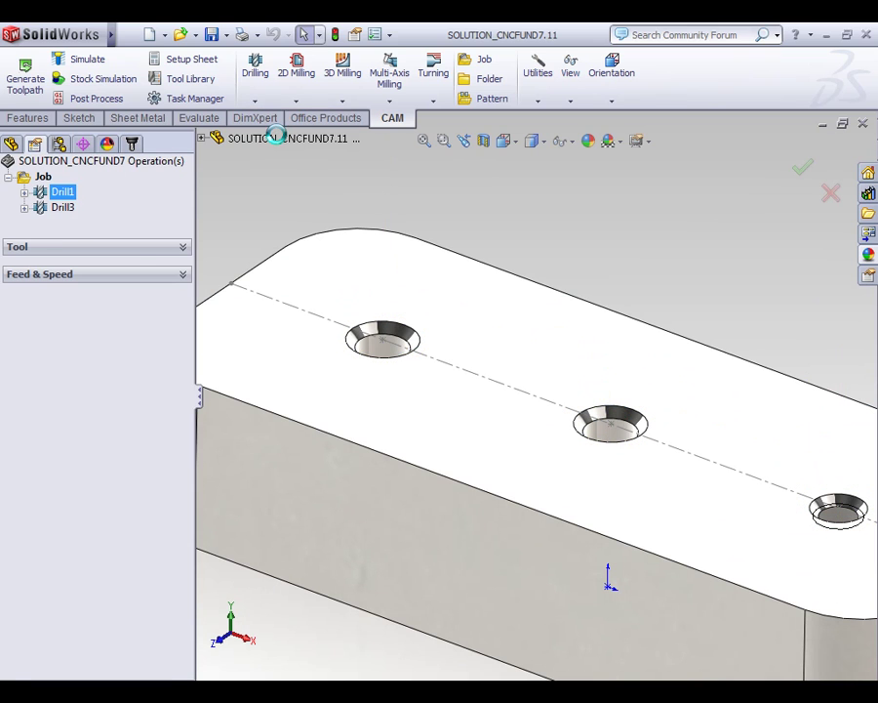
left_click(103, 273)
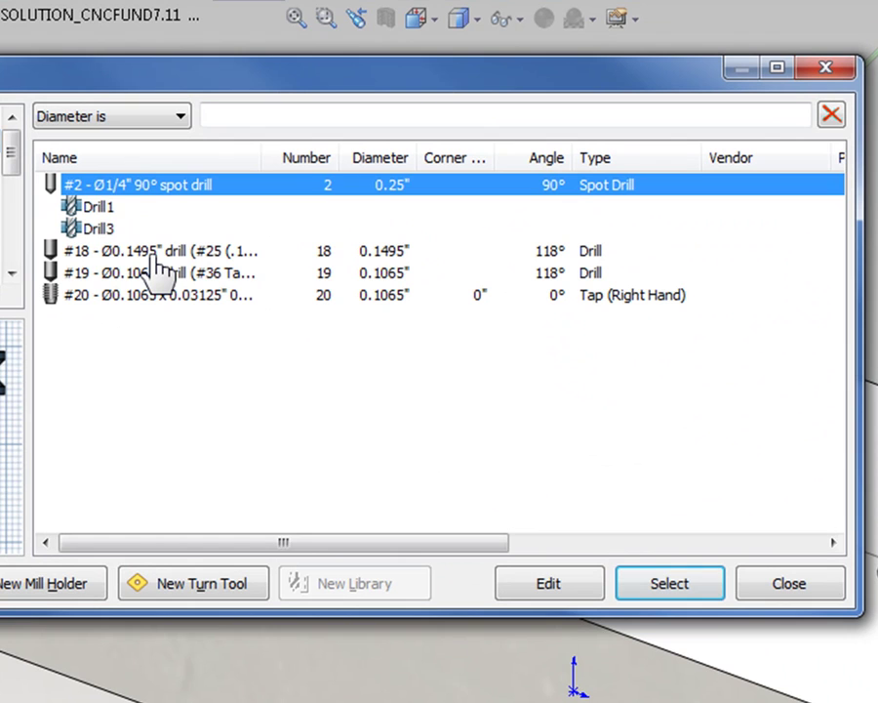
left_click(152, 256)
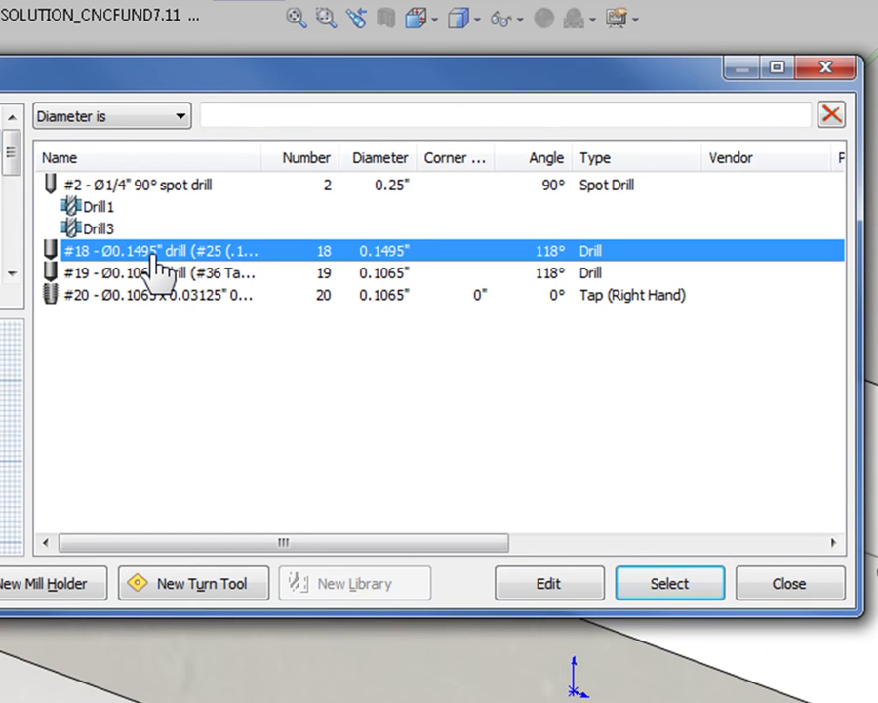
left_click(667, 580)
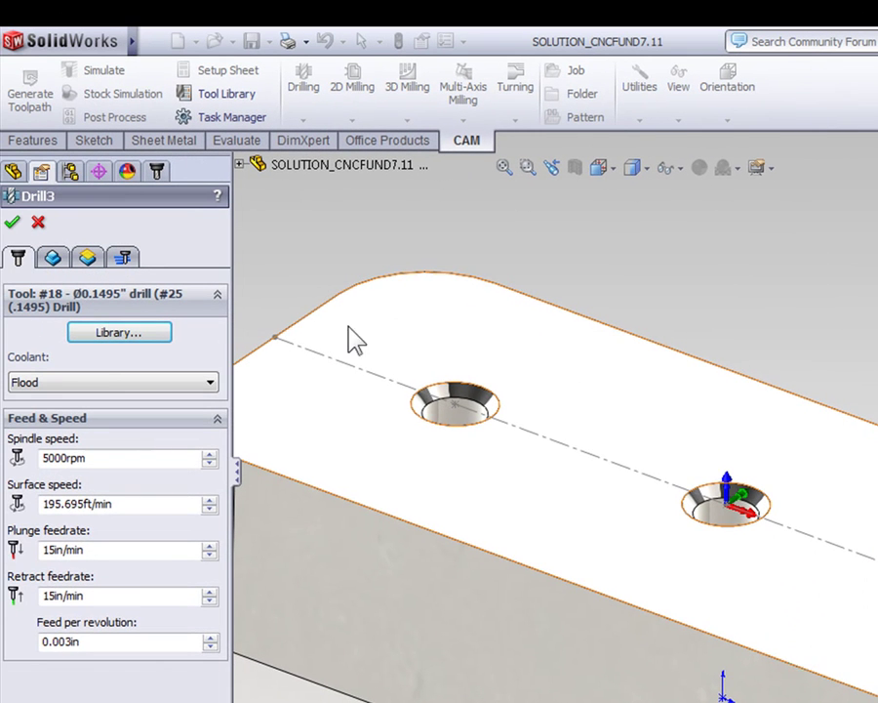
Target Drill3 at one clearance hole plus every hole of the same diameter.
left_click(0, 229)
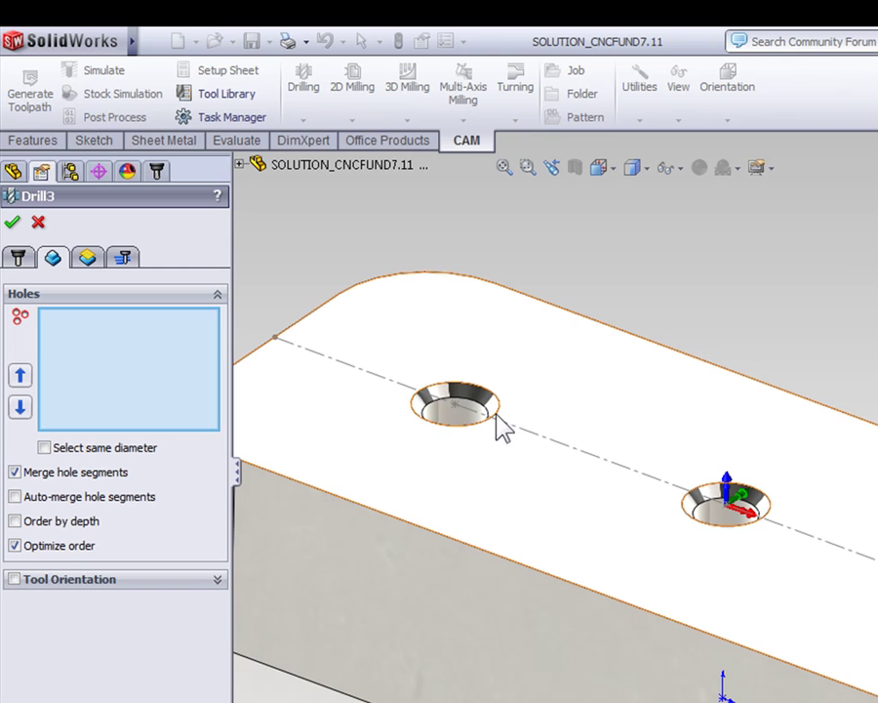
left_click(461, 417)
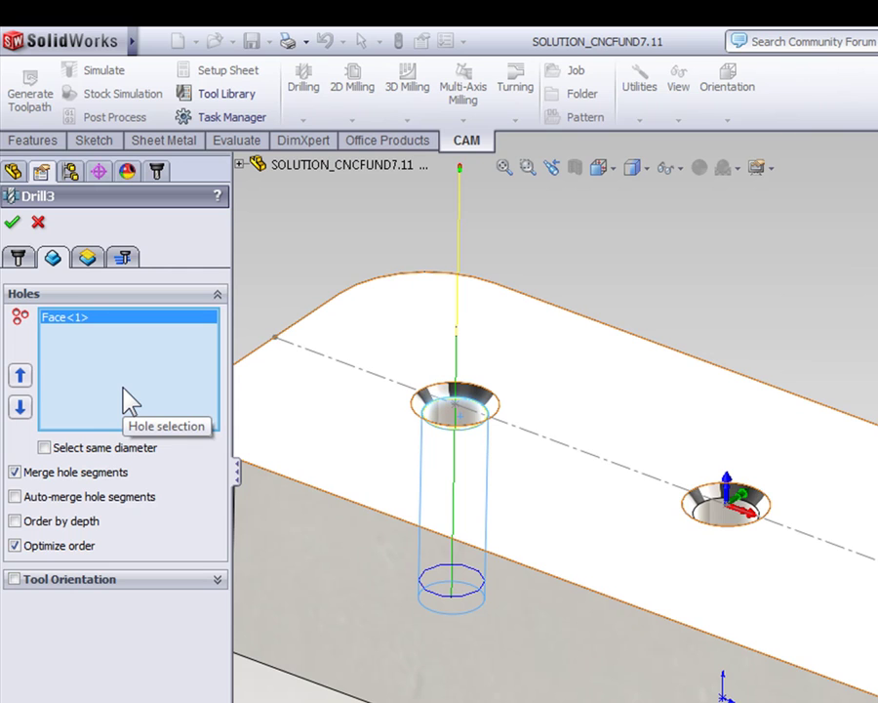
left_click(44, 448)
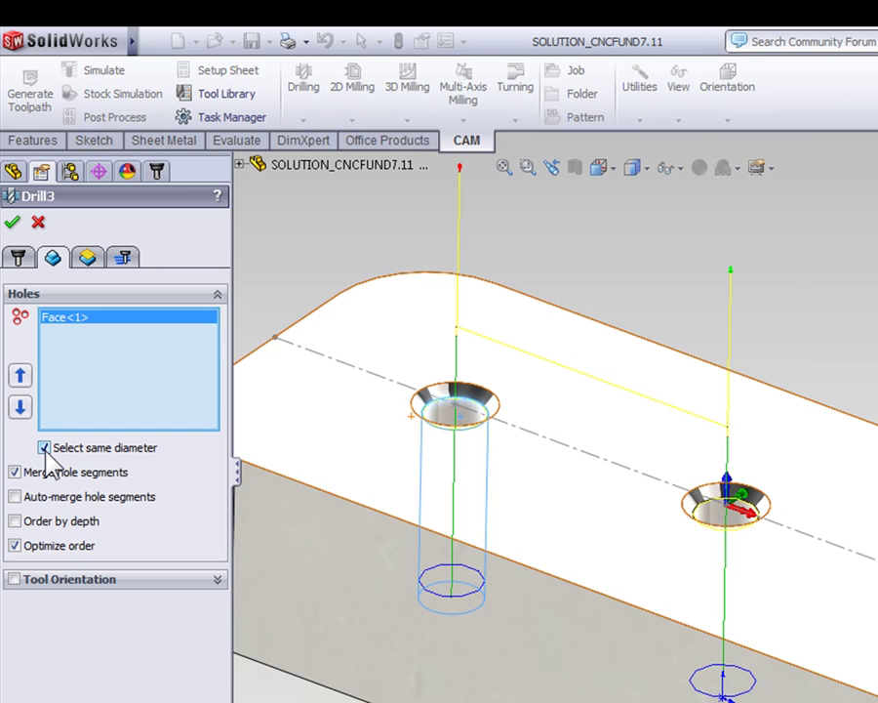
Enable drill tip through bottom for Drill3 with a 0.020 in break-through depth.
left_click(89, 259)
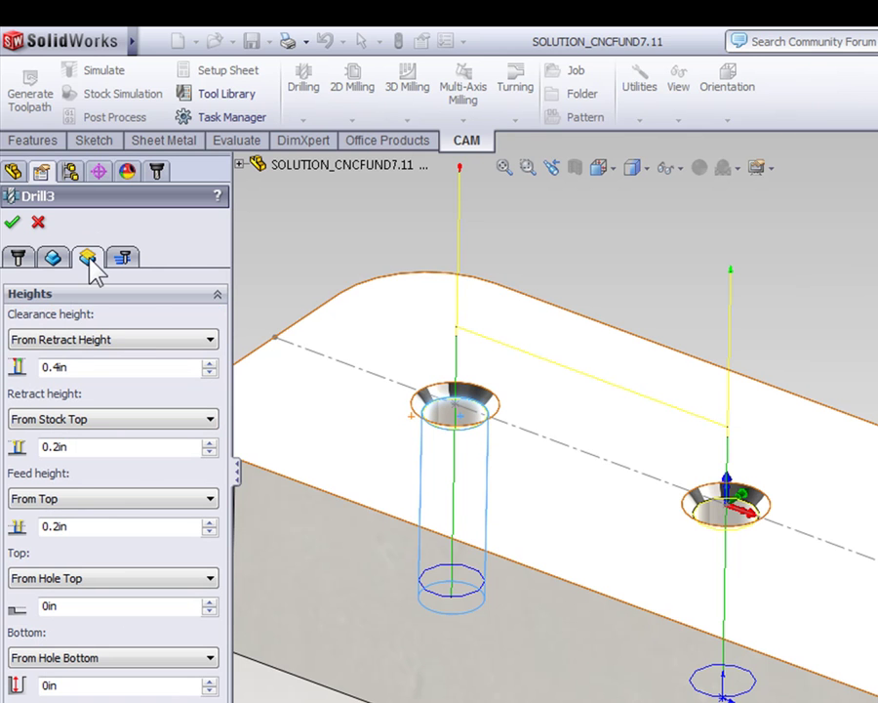
middle_click_drag(574, 578, 591, 613)
key("ctrl+1")
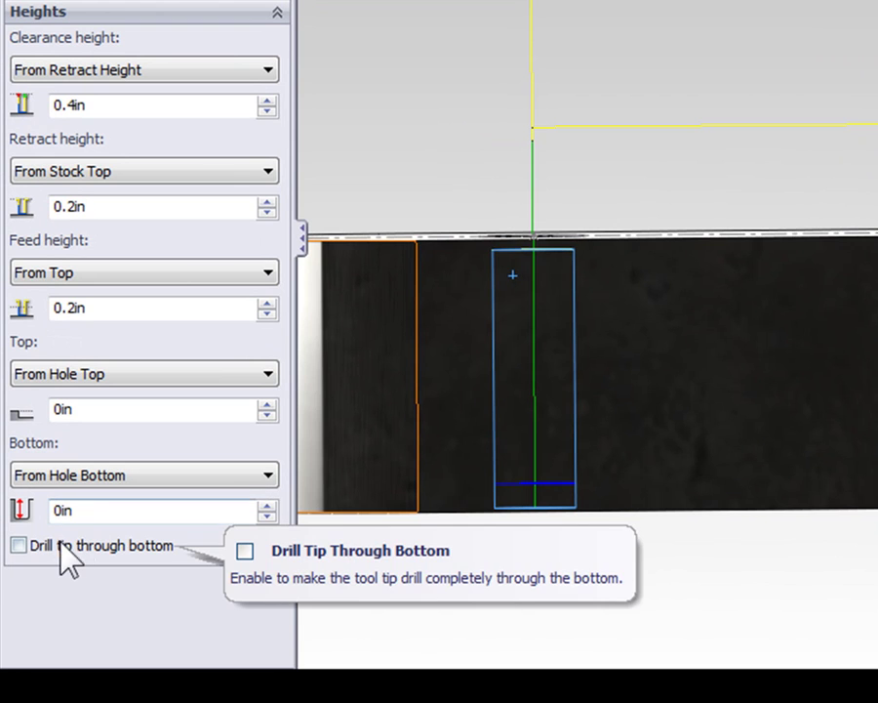
left_click(19, 546)
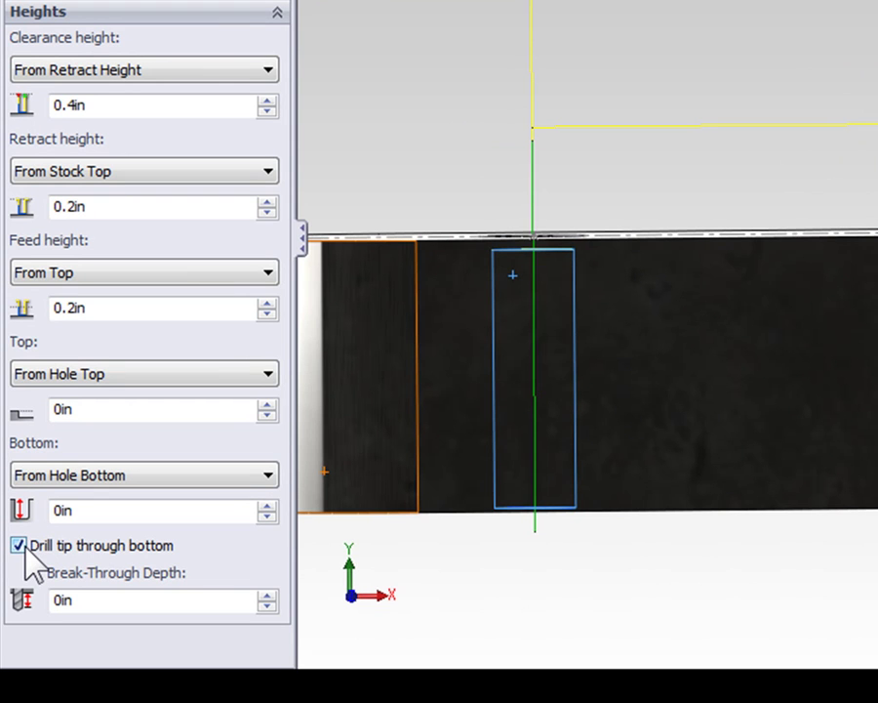
left_click(80, 598)
type(".020")
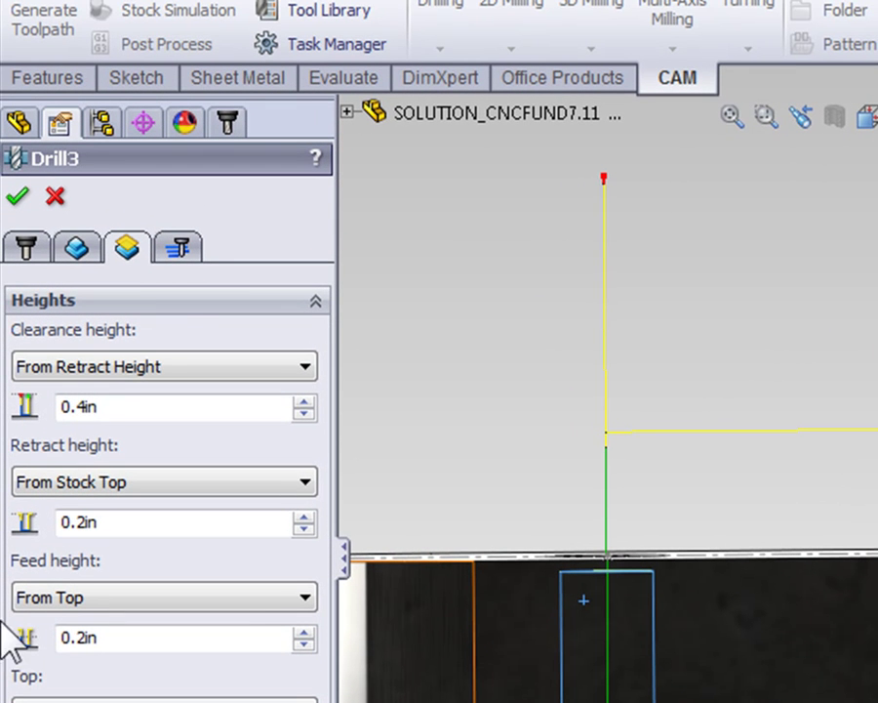
left_click(176, 251)
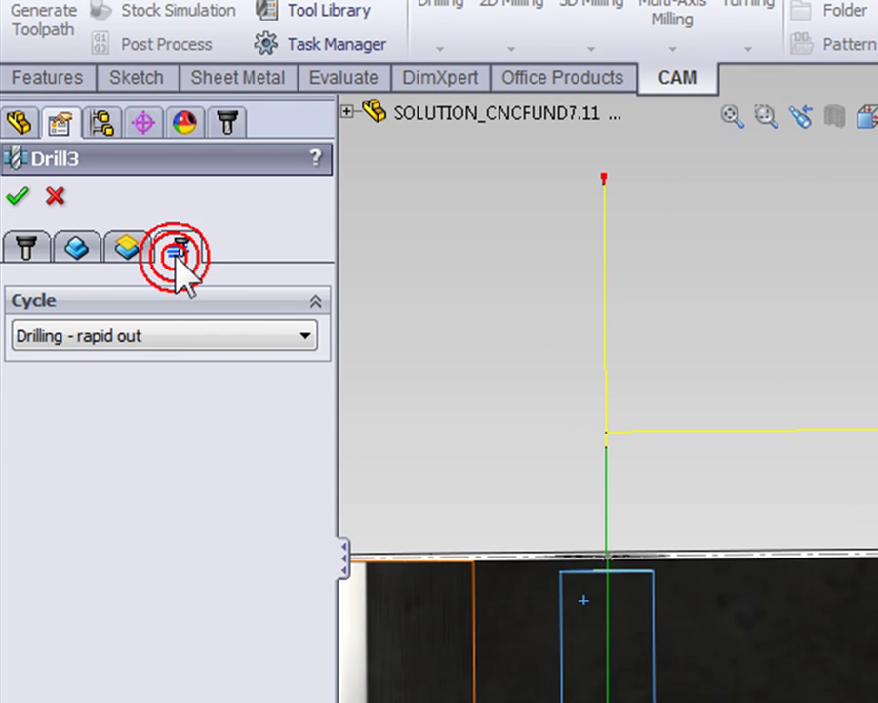
Change Drill3's cycle to Deep drilling - full retract and accept the operation.
left_click(172, 334)
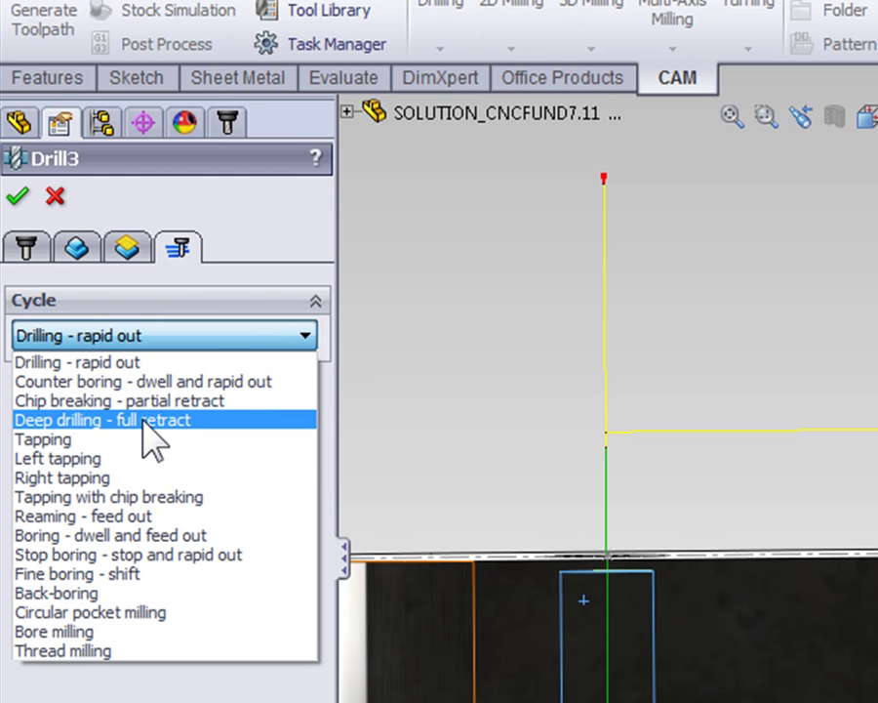
left_click(144, 420)
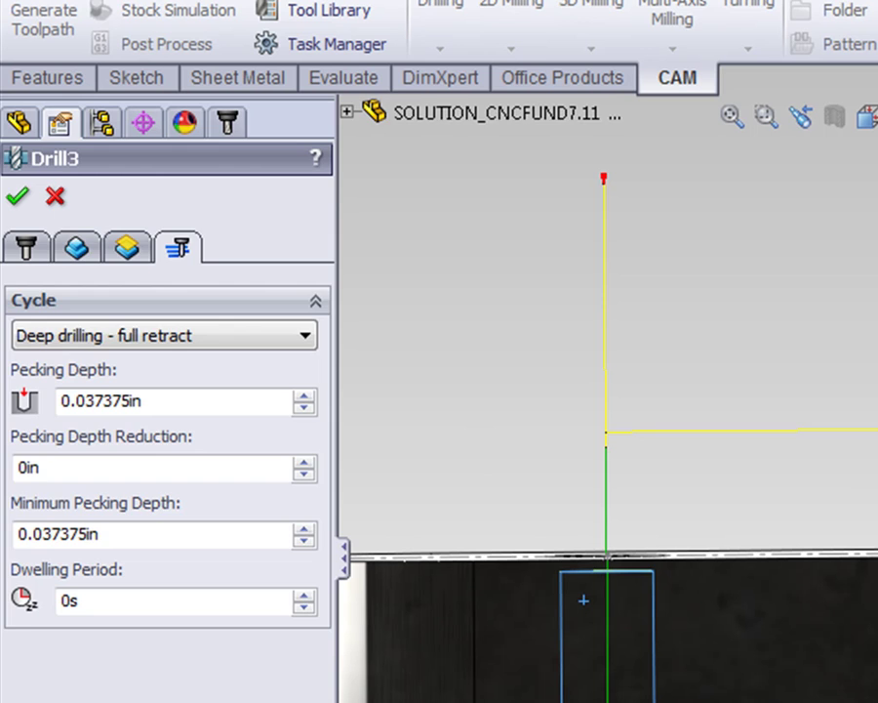
key("Return")
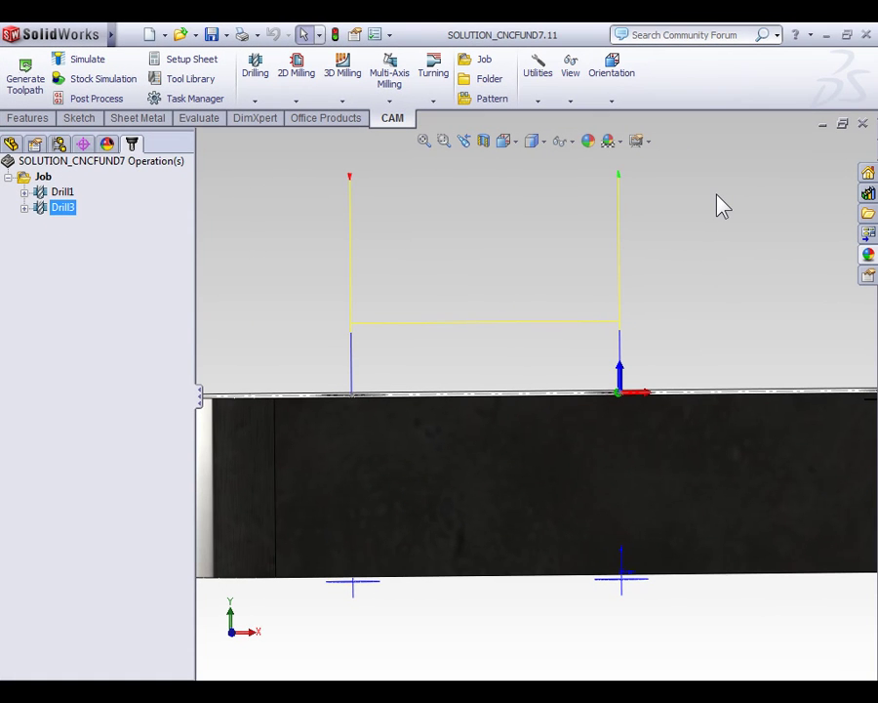
Switch to the isometric view with Ctrl+7 to show the plate's top face and holes.
key("ctrl+7")
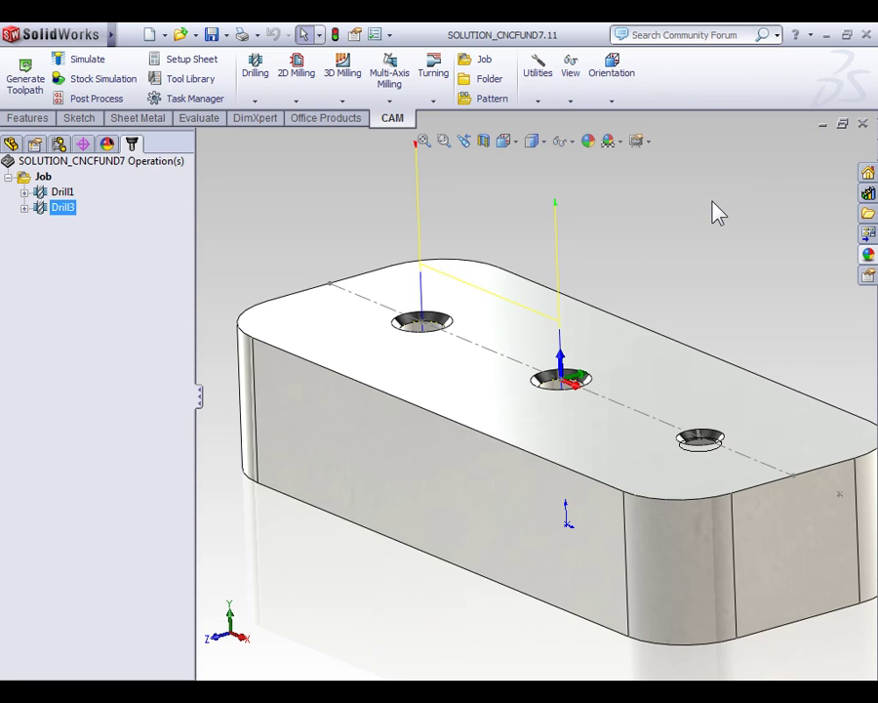
Add Drill4 using tool #19 Ø0.1065" drill, the #36 tap drill for #6-32.
left_click(255, 101)
left_click(262, 138)
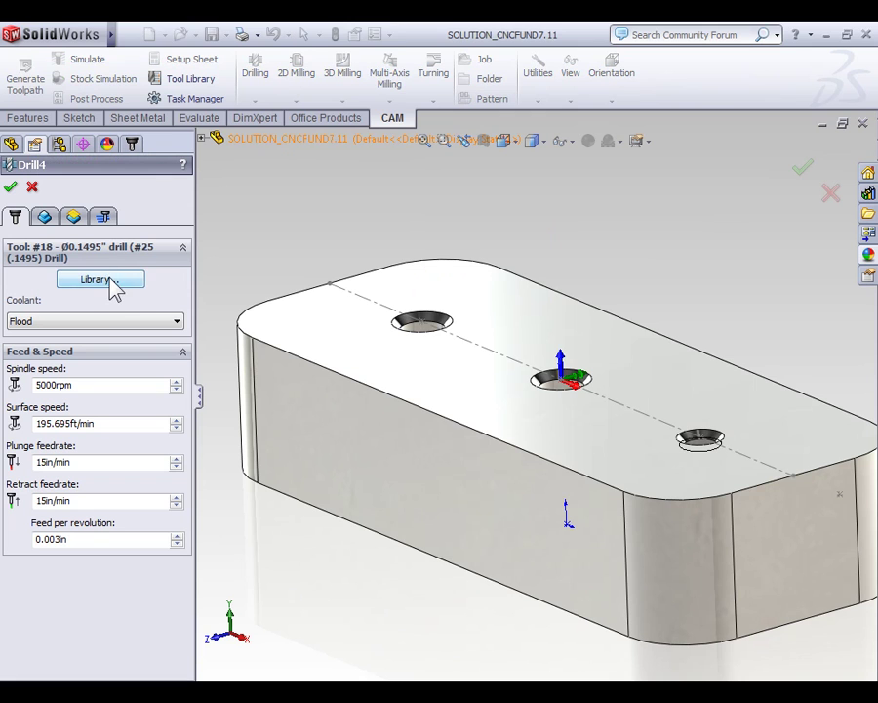
left_click(109, 281)
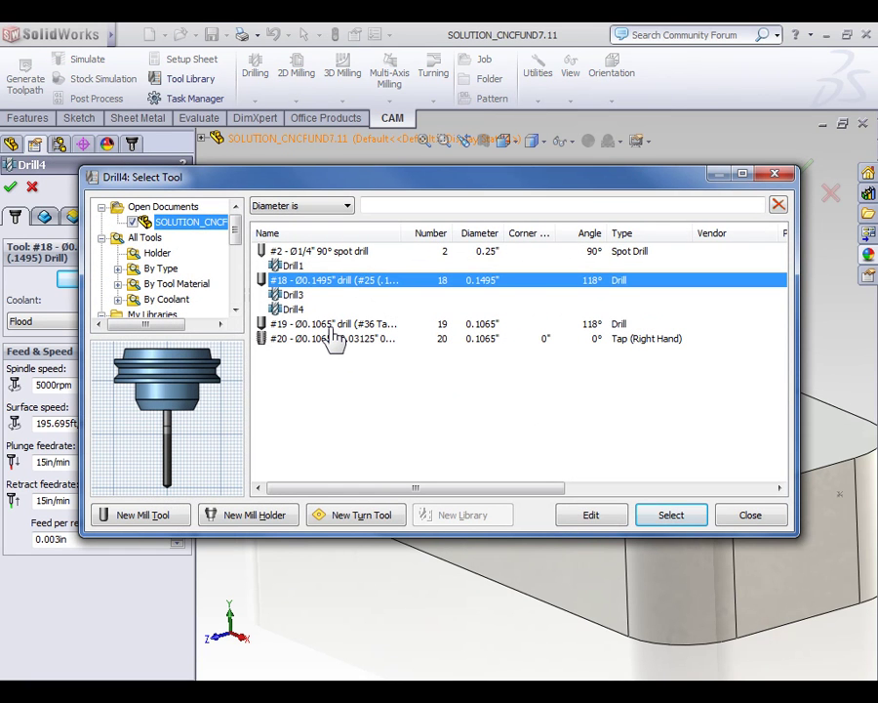
left_click(333, 327)
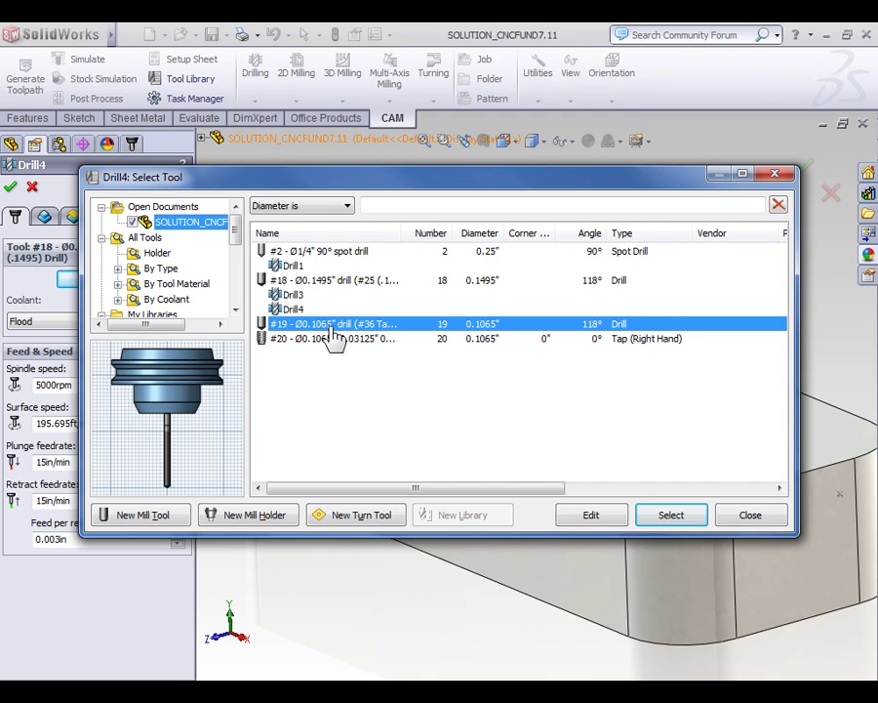
left_click(670, 517)
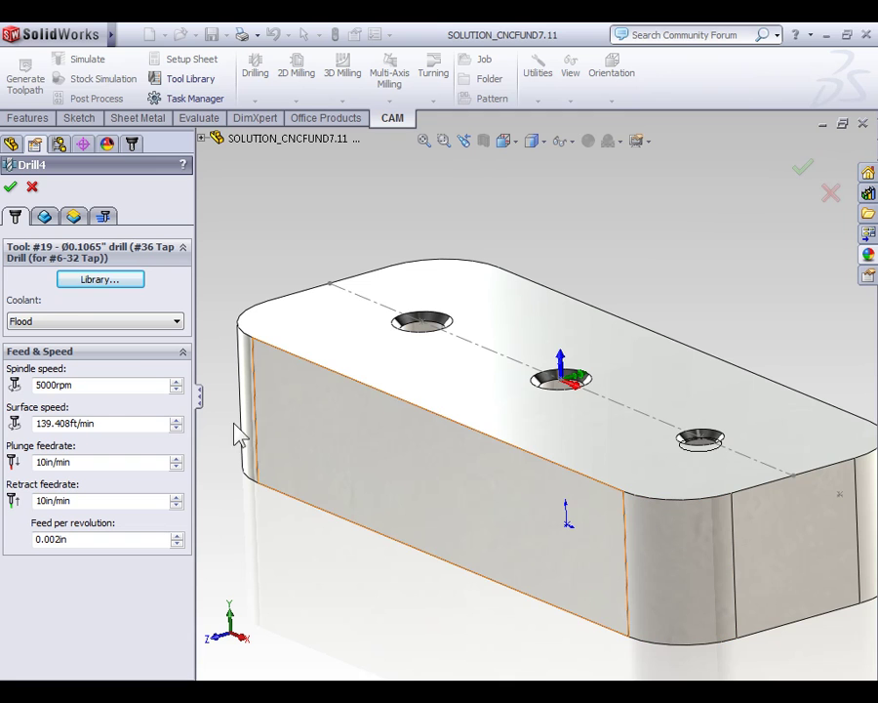
Aim Drill4 at the right-hand #6-32 tapped hole with drill tip through bottom enabled.
left_click(44, 219)
scroll(683, 459, "down", 5)
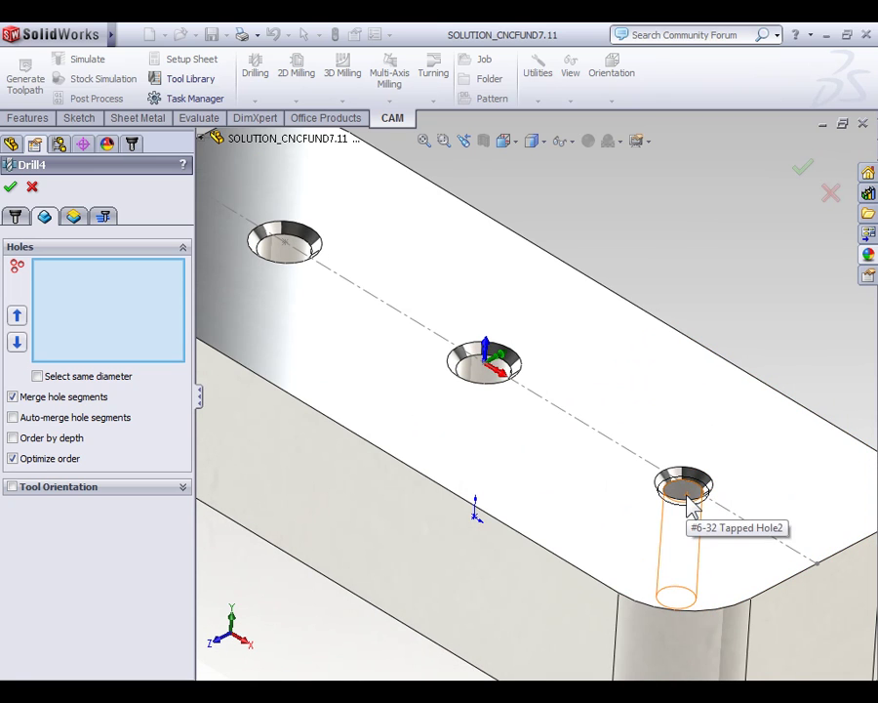
left_click(688, 503)
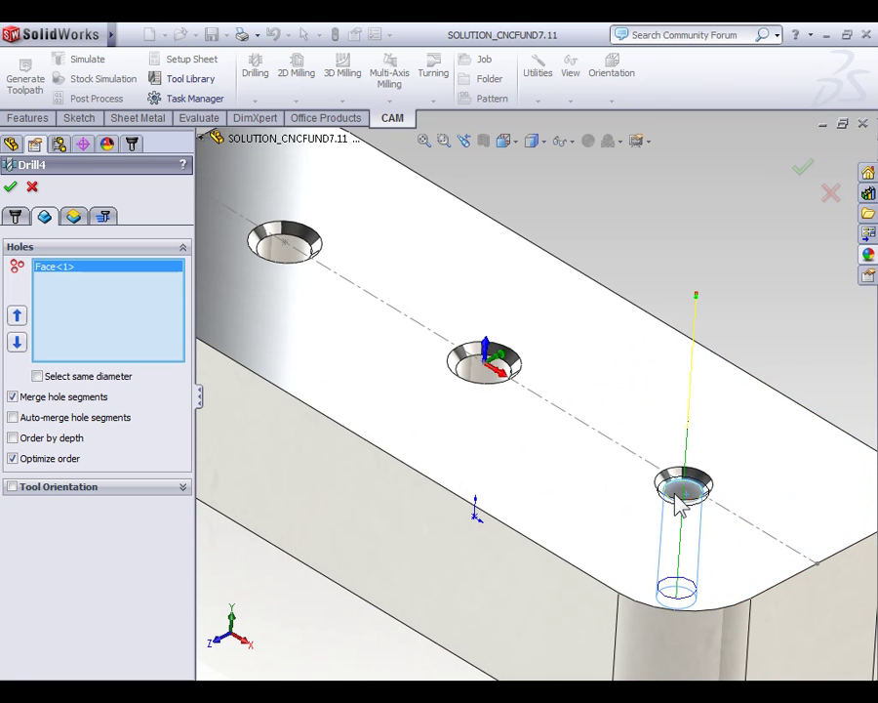
left_click(75, 219)
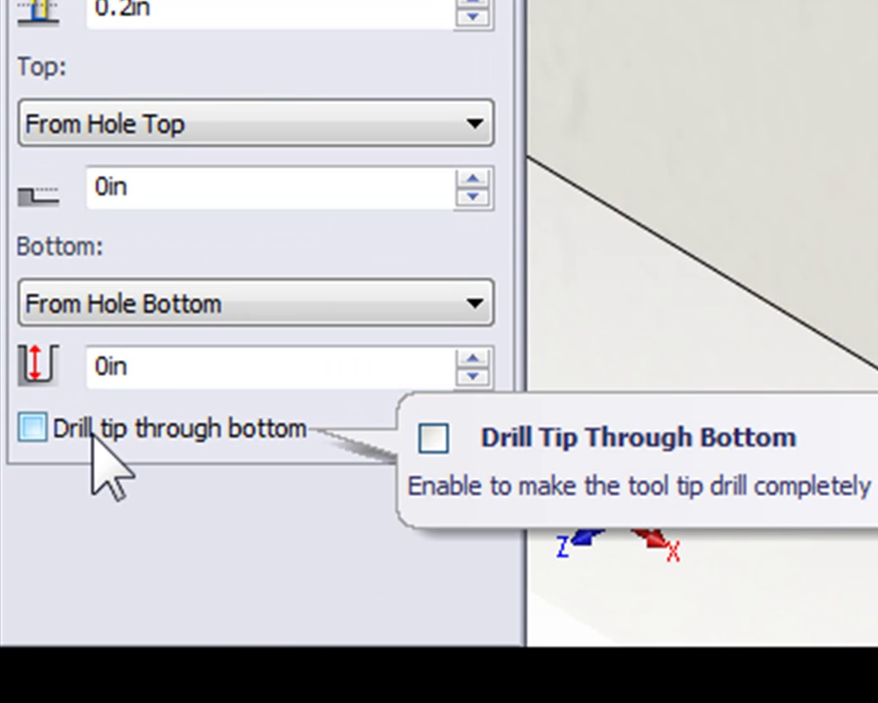
left_click(90, 427)
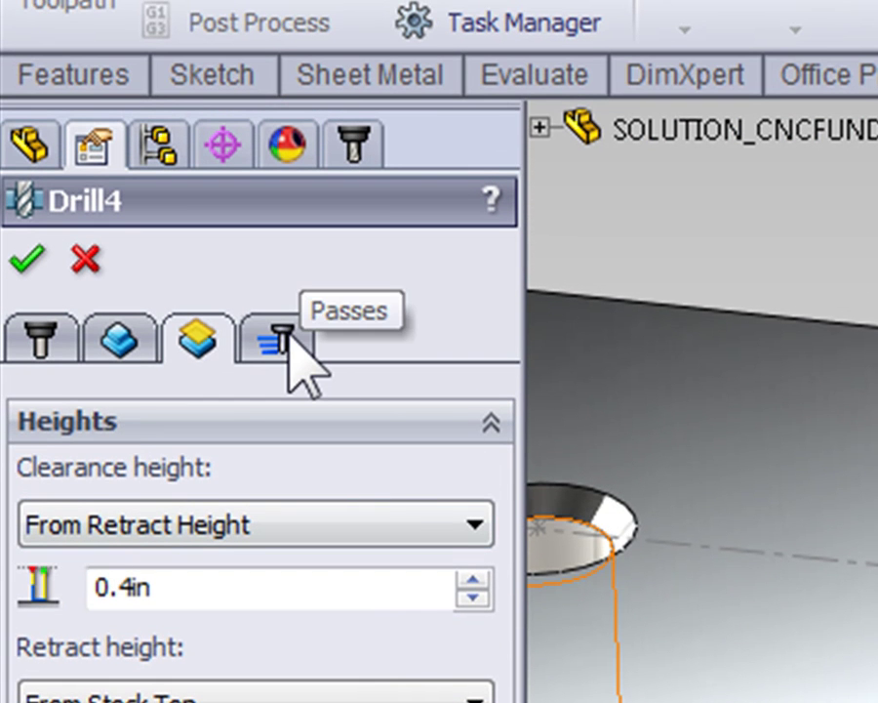
Give Drill4 a Deep drilling - full retract cycle and accept it into the job.
left_click(287, 348)
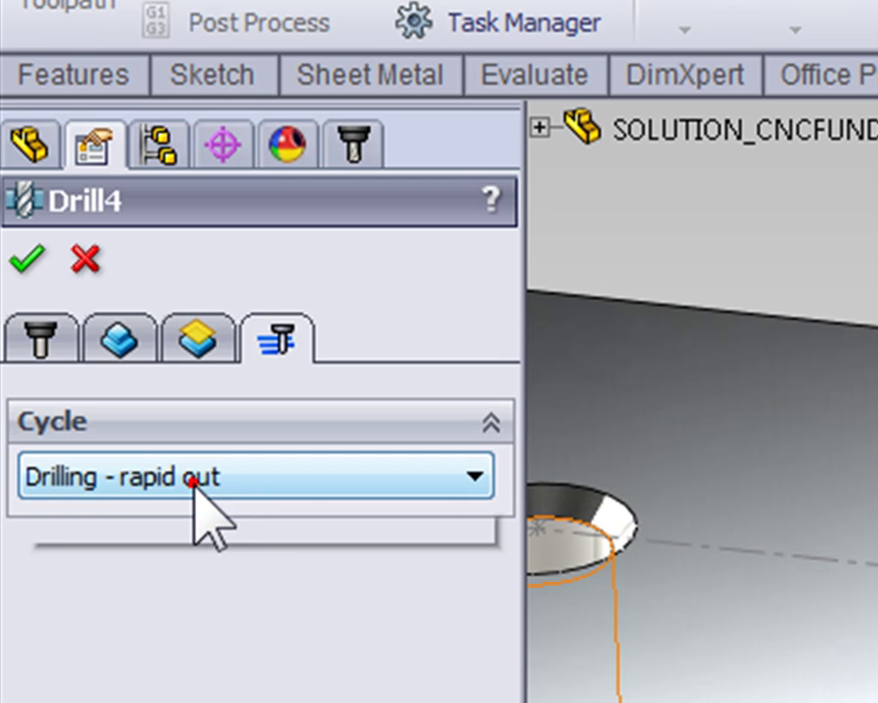
left_click(192, 480)
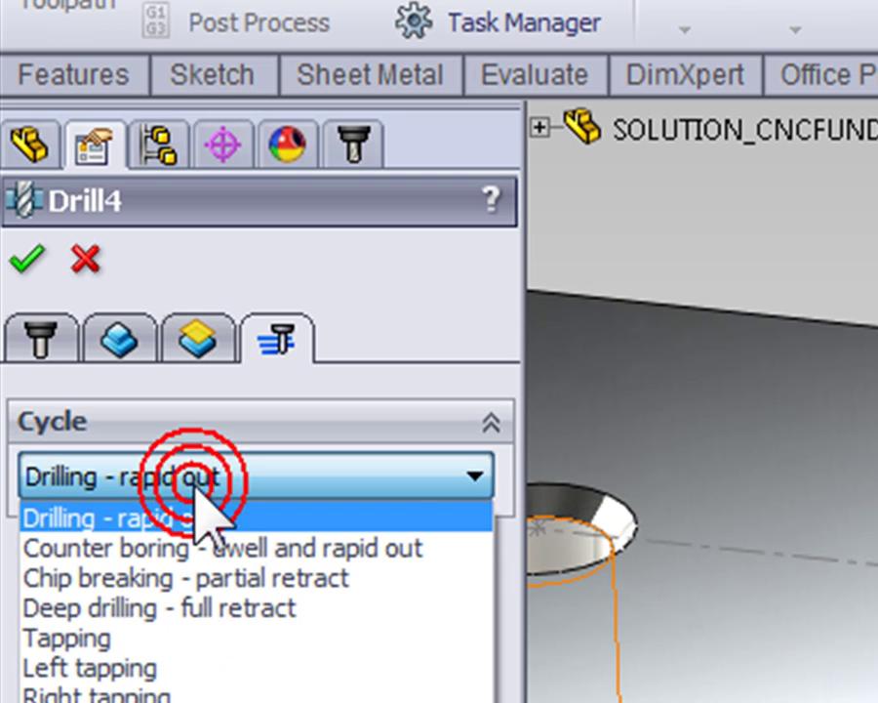
left_click(164, 609)
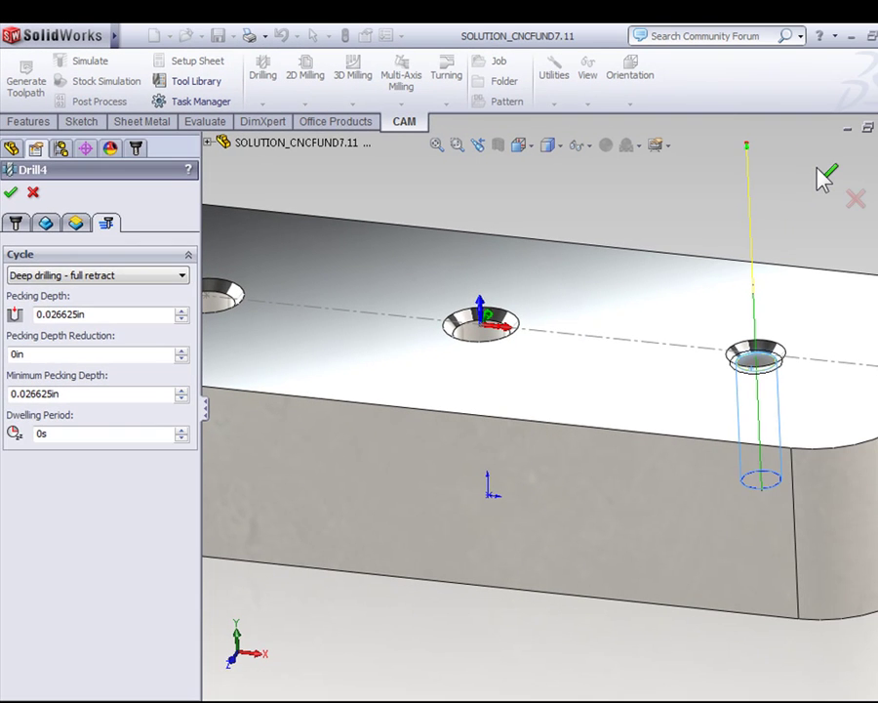
left_click(819, 170)
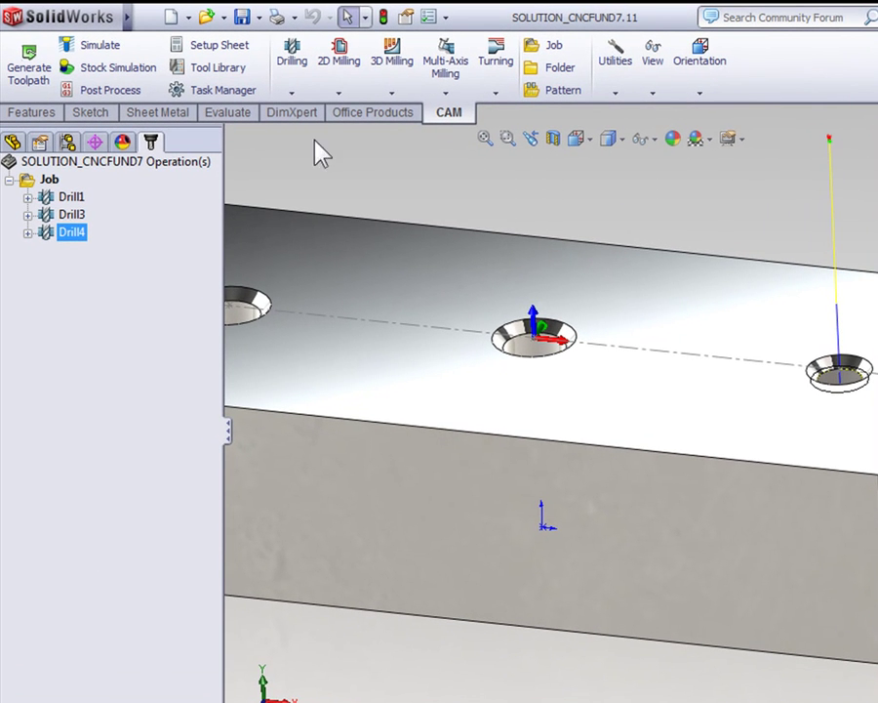
left_click(297, 86)
Create a new Drill5 drilling operation using the #20 #6-32 right-hand tap from the library.
left_click(312, 131)
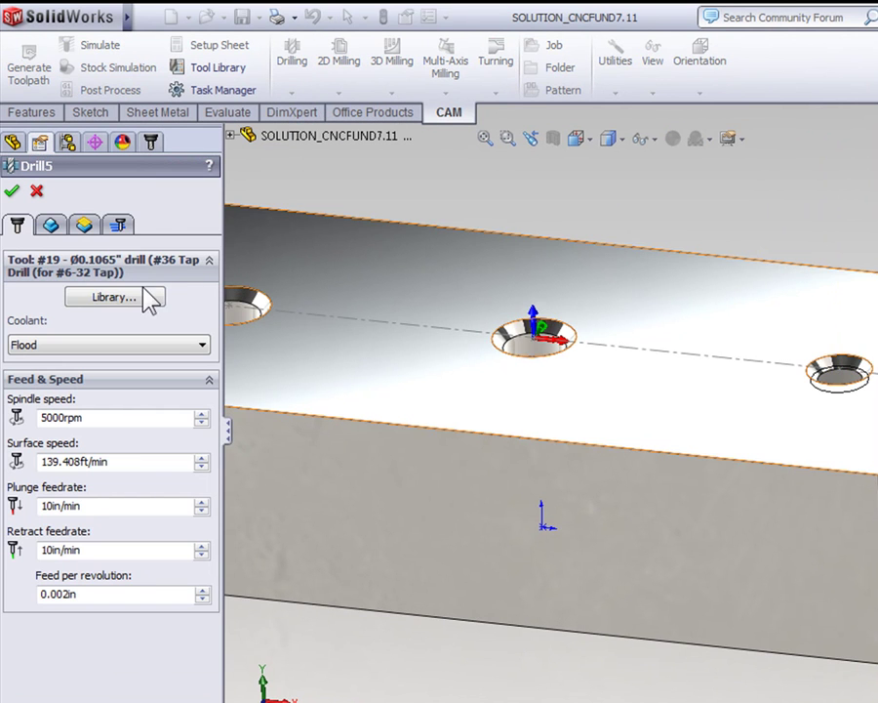
left_click(136, 295)
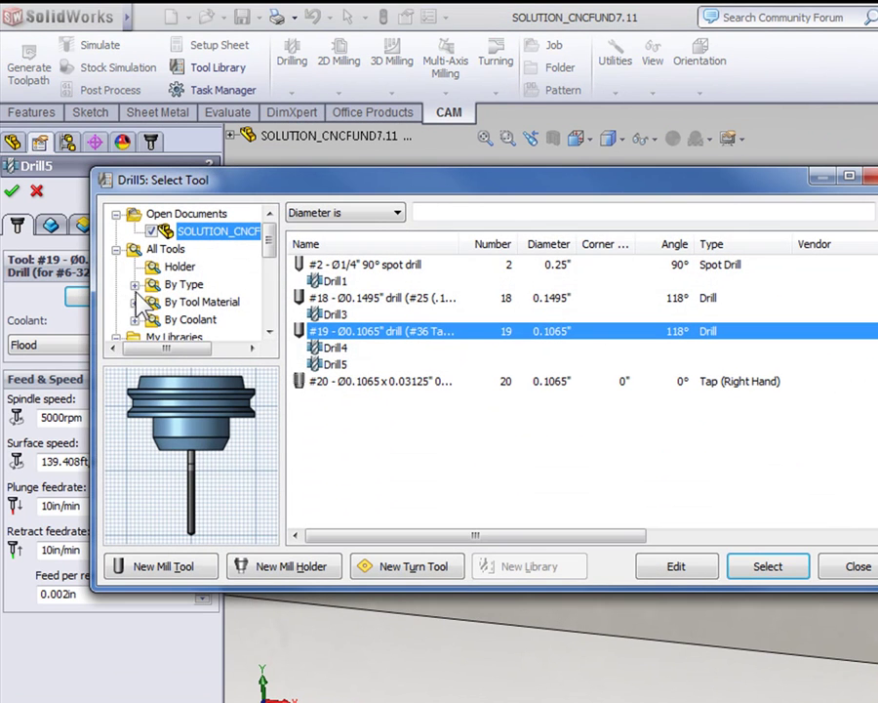
left_click(346, 384)
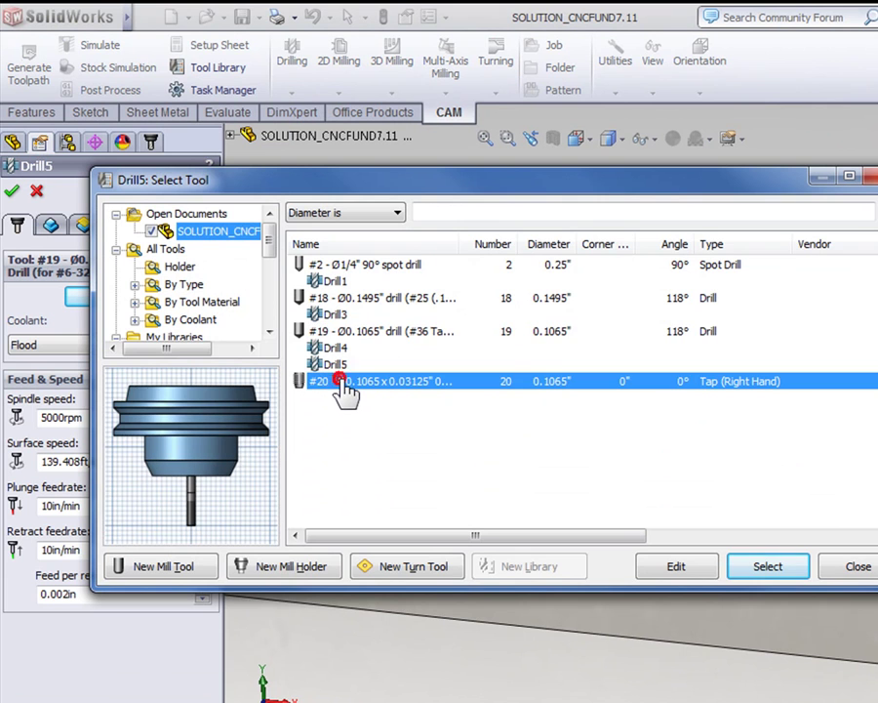
left_click(767, 568)
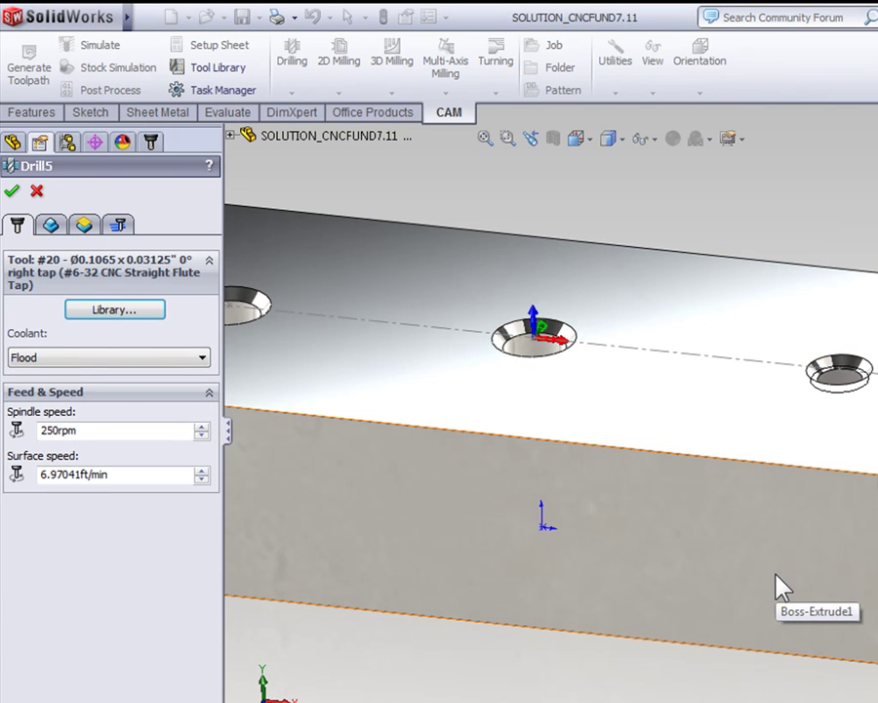
Target the #6-32 tapped hole (Face<1>) with Drill5.
left_click(51, 225)
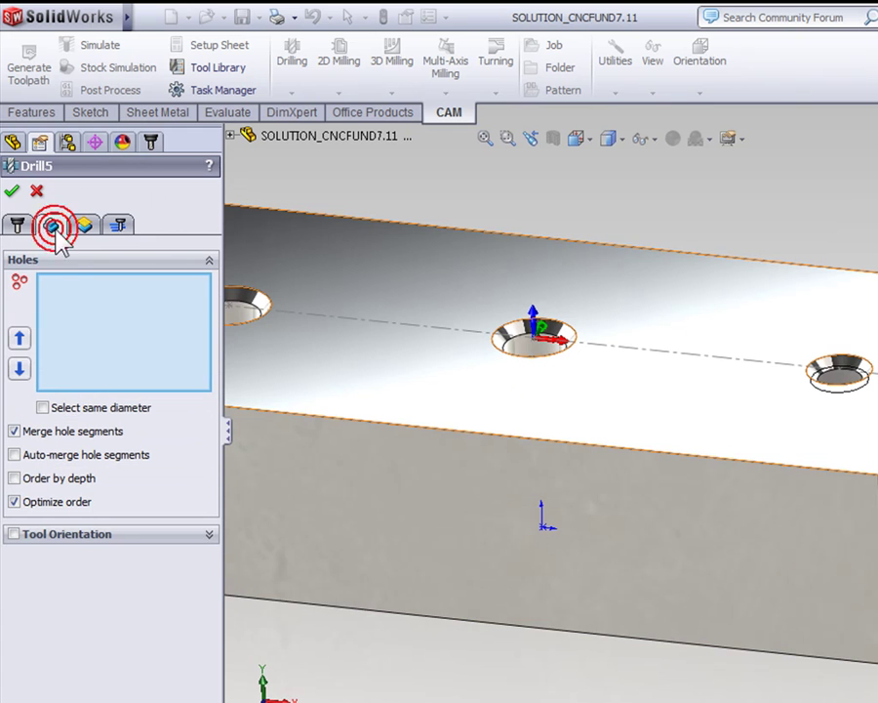
scroll(806, 401, "down", 4)
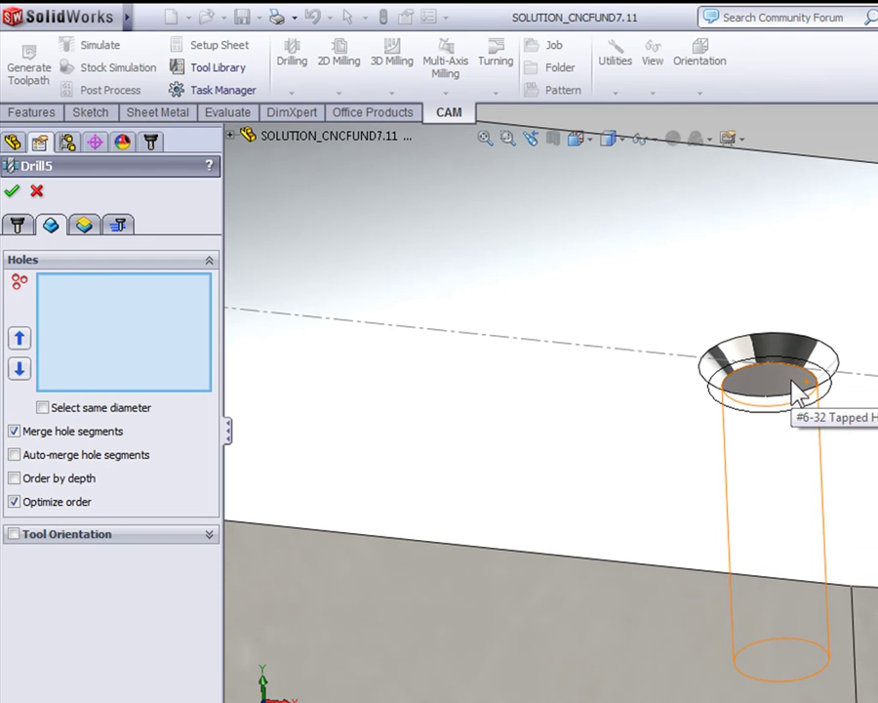
left_click(795, 392)
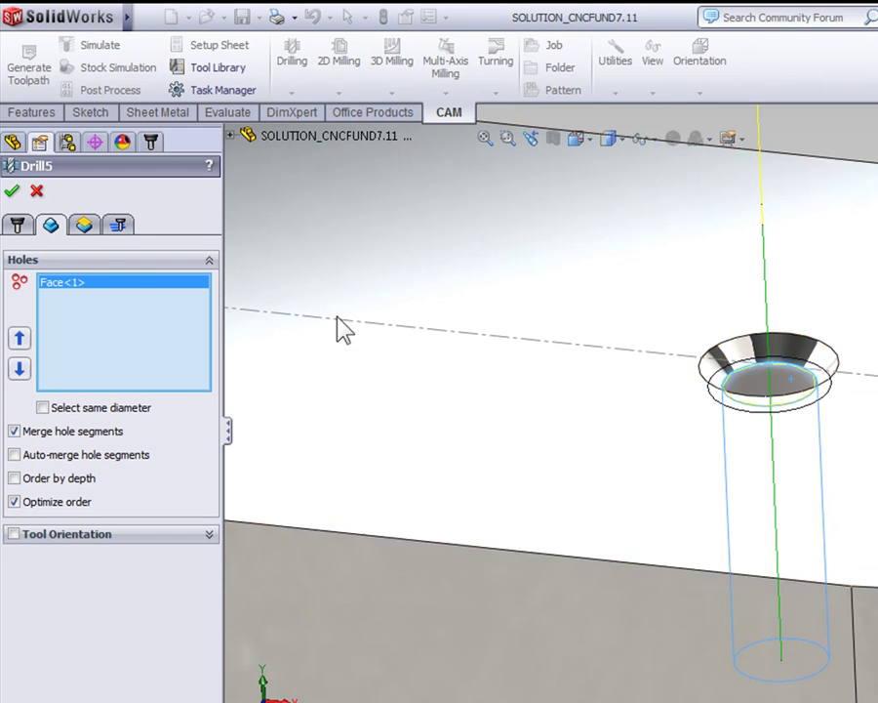
left_click(85, 226)
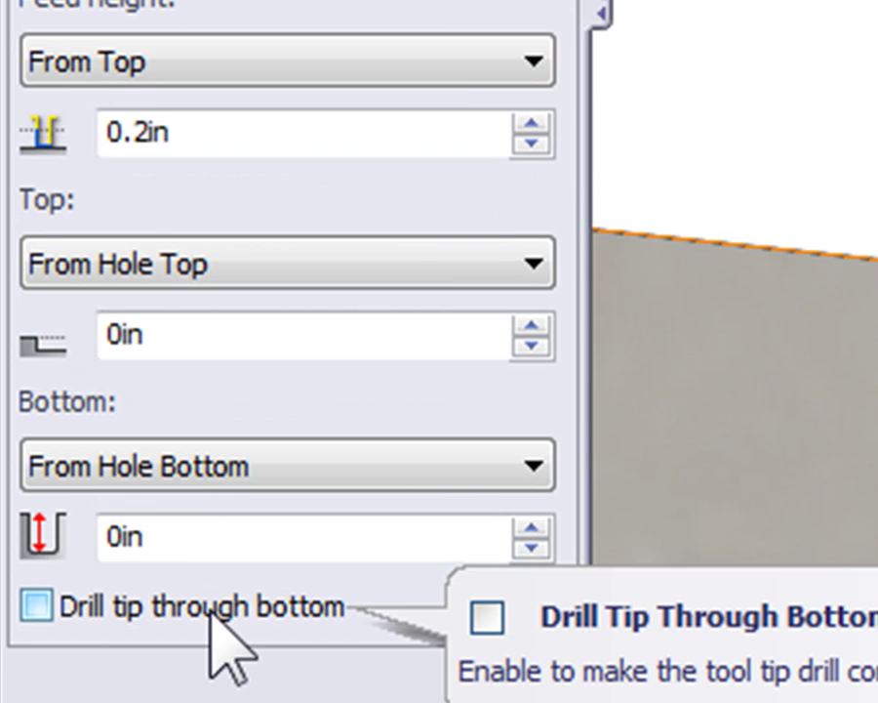
Enter 0.020 in Drill5's Bottom offset field on the Heights tab.
left_click_drag(210, 535, 88, 549)
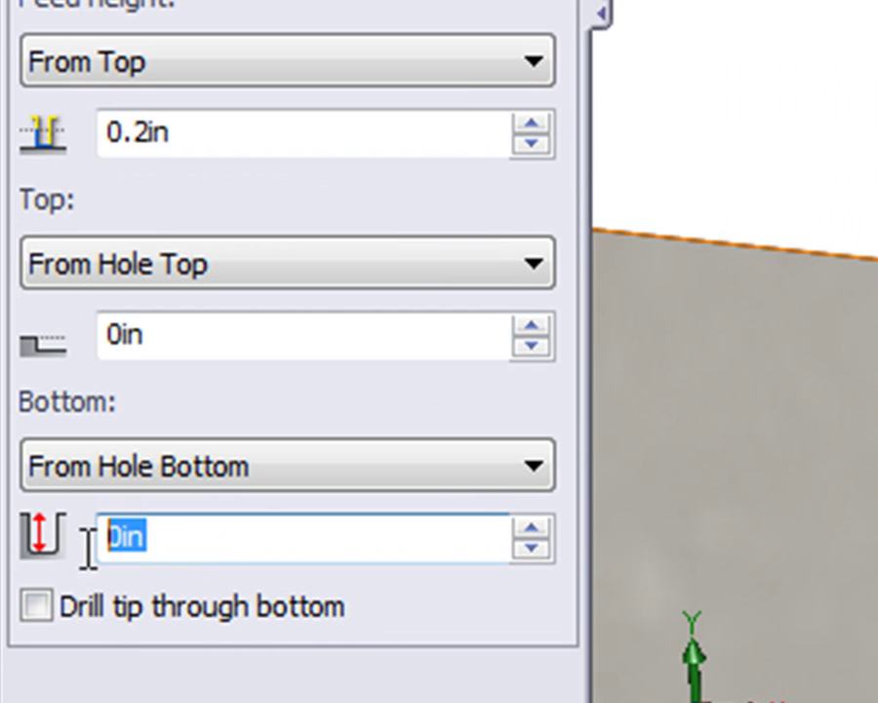
type("0.0")
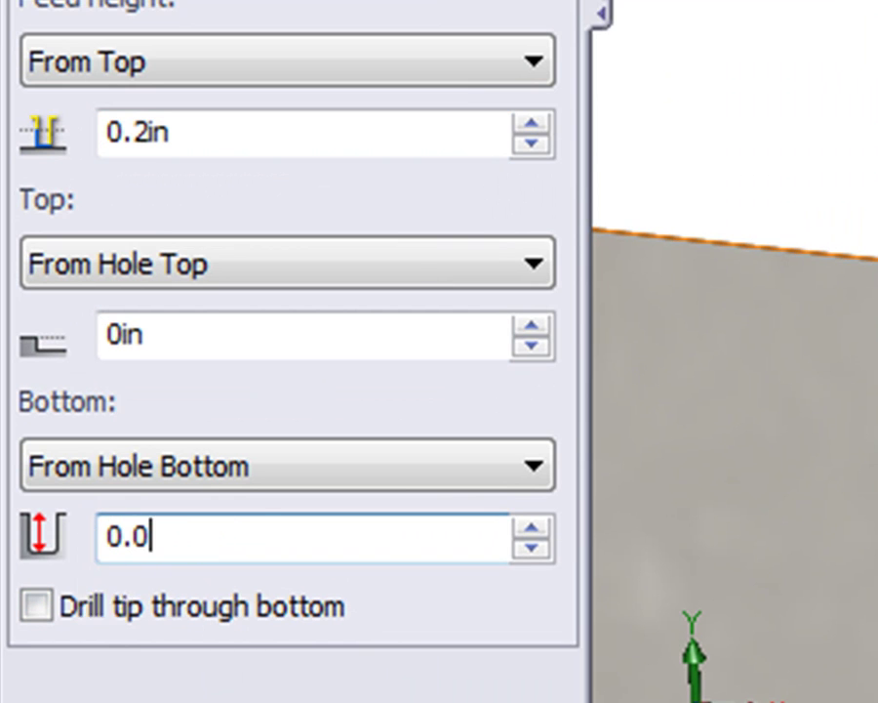
type("20")
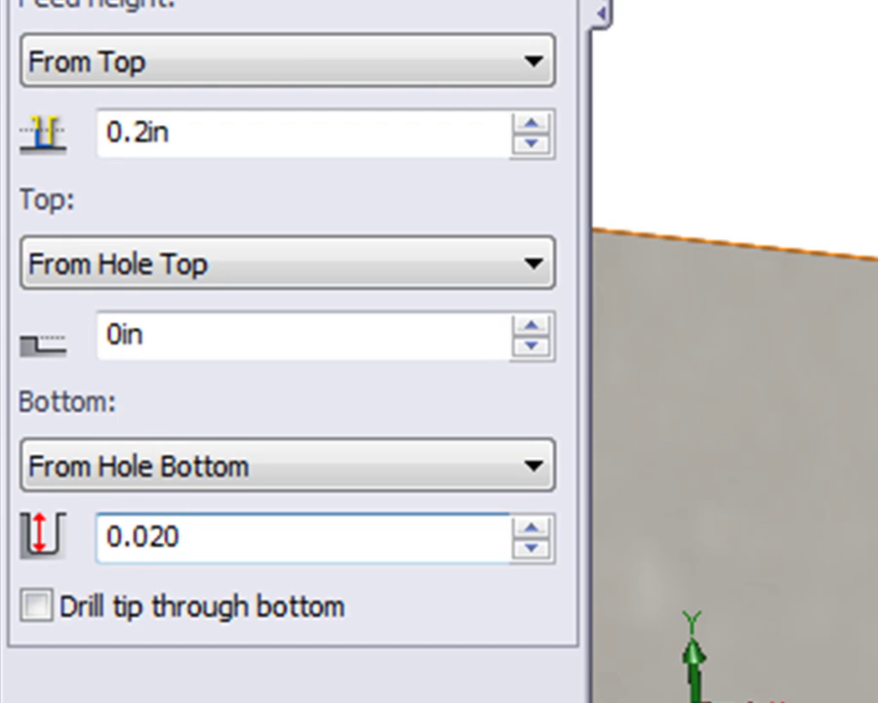
key("Return")
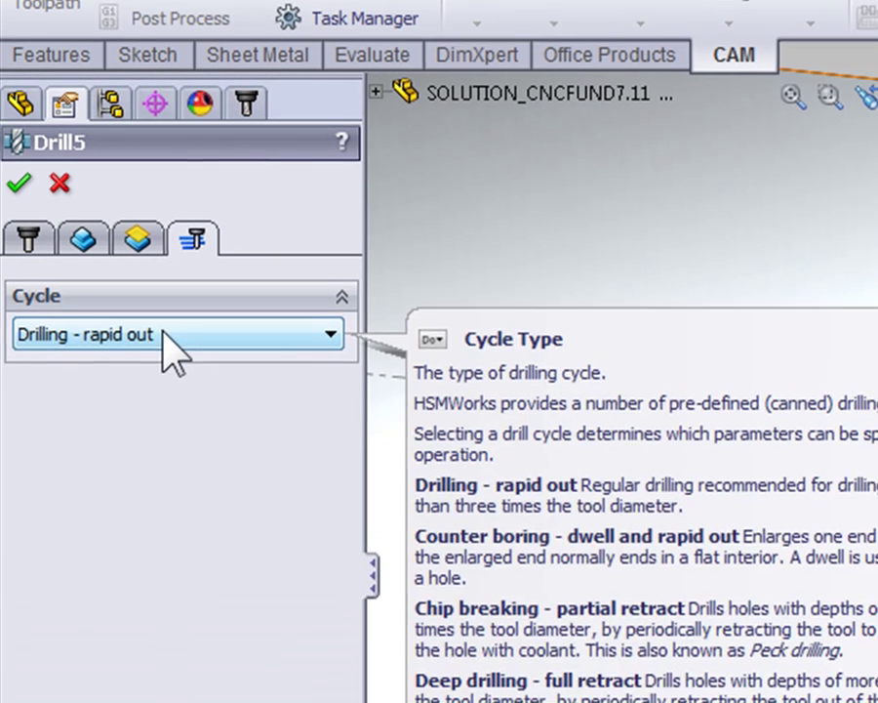
Set Drill5's cycle to Tapping and accept it into the job after Drill4.
left_click(168, 335)
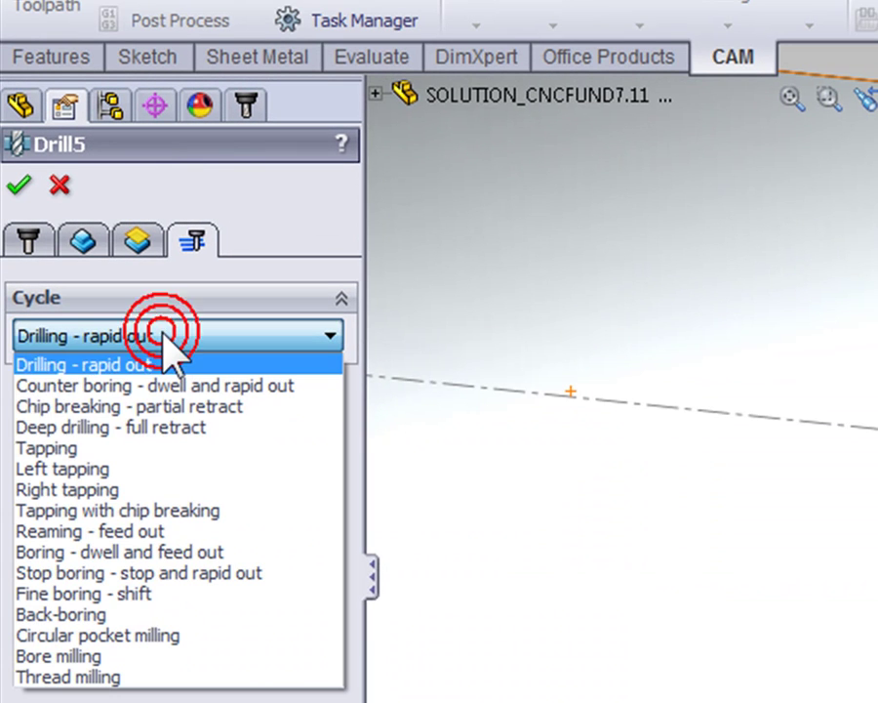
left_click(119, 448)
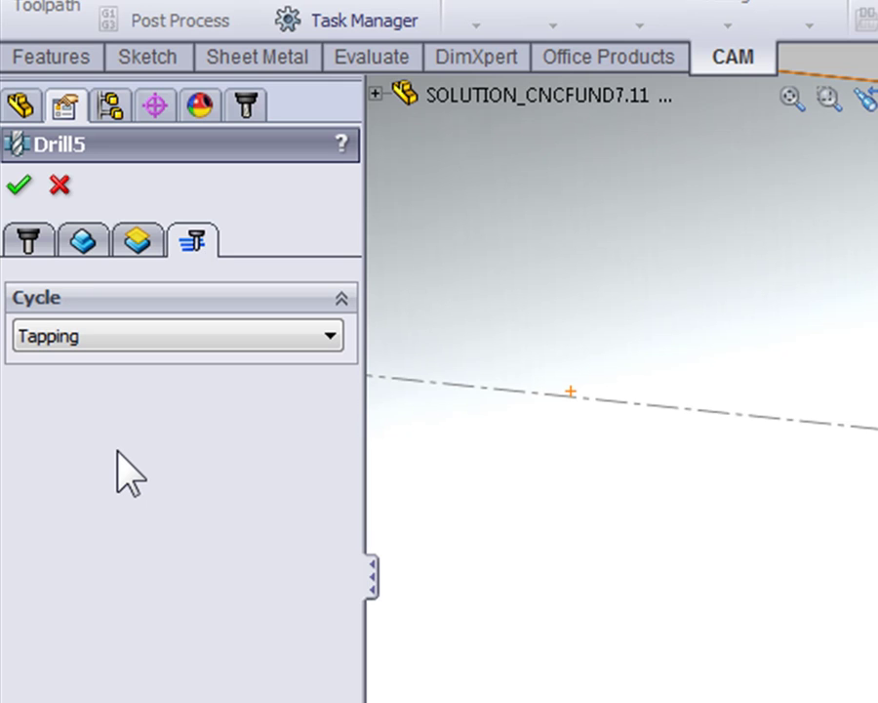
left_click(20, 185)
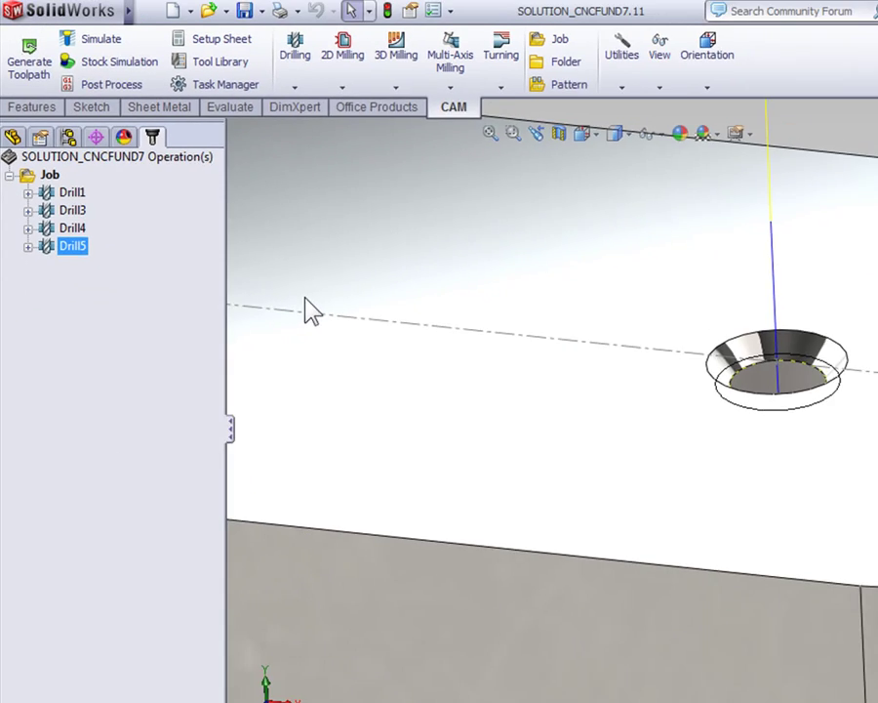